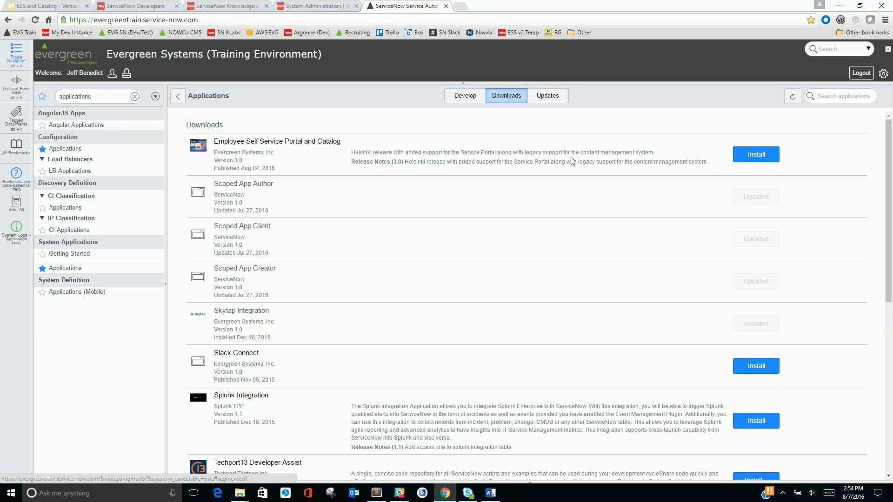
pyautogui.scroll(-1, 573, 162)
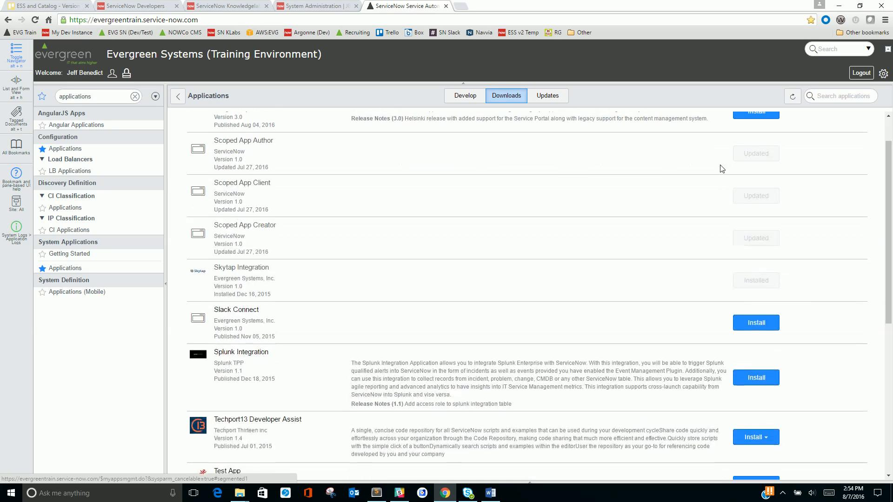
pyautogui.scroll(1, 721, 167)
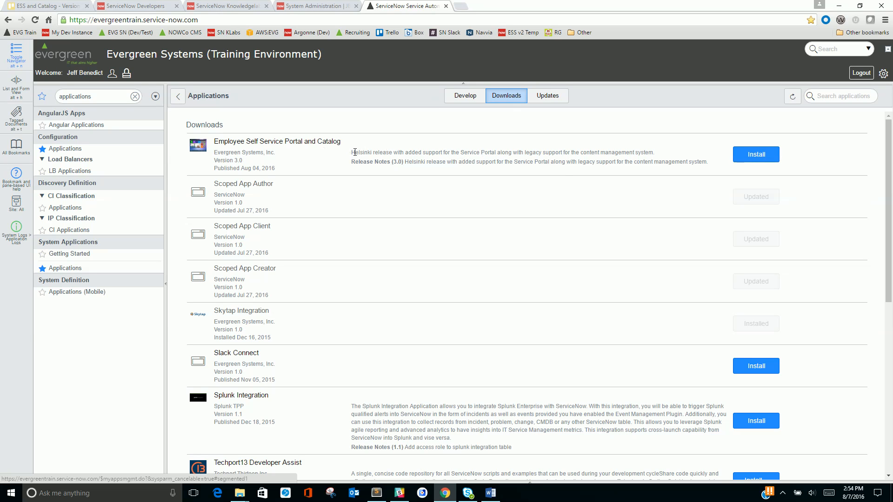
# - Open the System Plugins list in the personal development instance
pyautogui.click(328, 5)
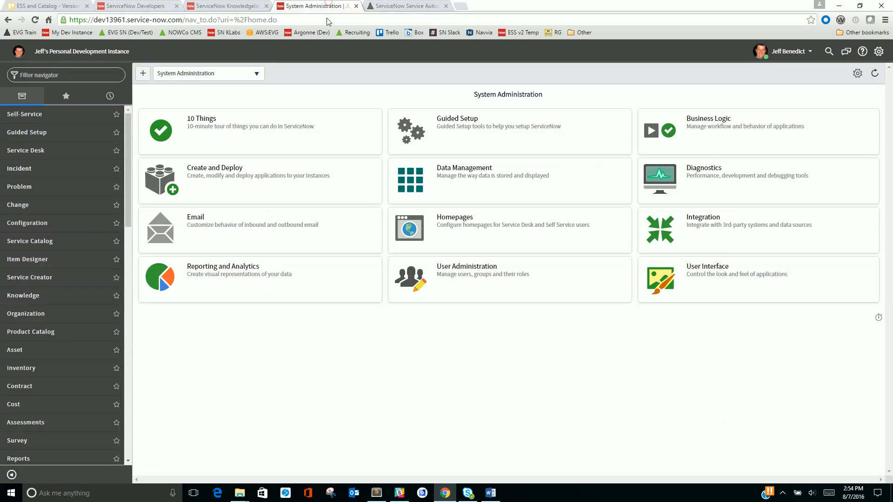
pyautogui.click(89, 70)
pyautogui.write('plugins')
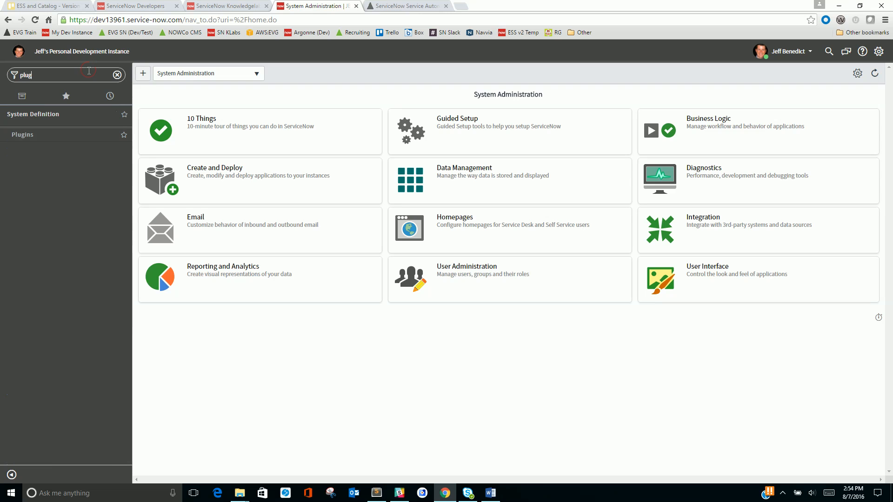
pyautogui.click(26, 136)
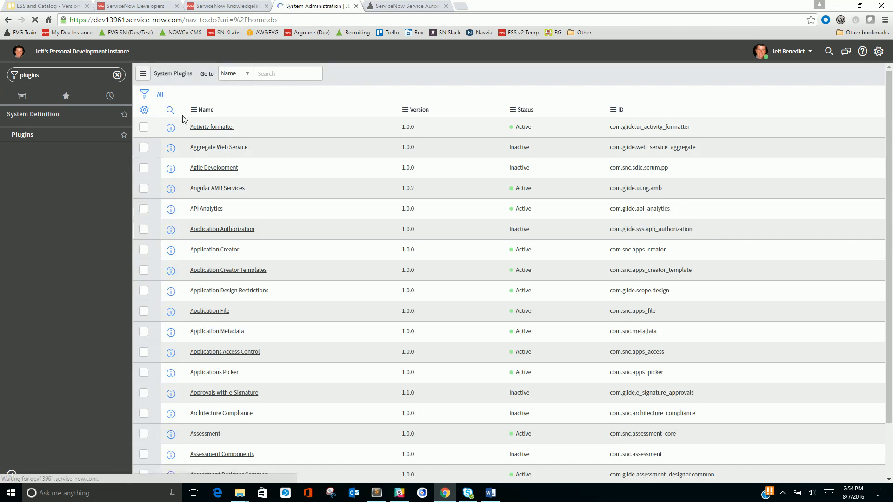
# - Filter the plugin list to names containing "service portal"
pyautogui.click(170, 109)
pyautogui.click(222, 125)
pyautogui.write('*')
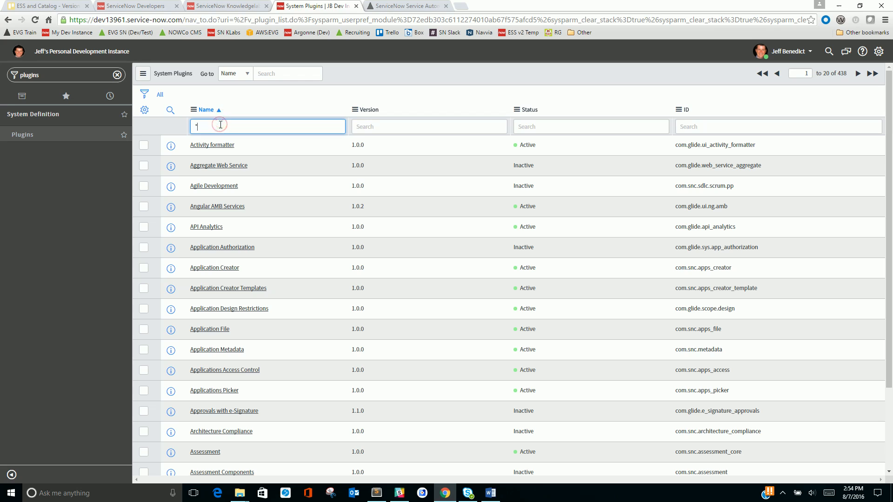
pyautogui.write('service portal')
pyautogui.press('Return')
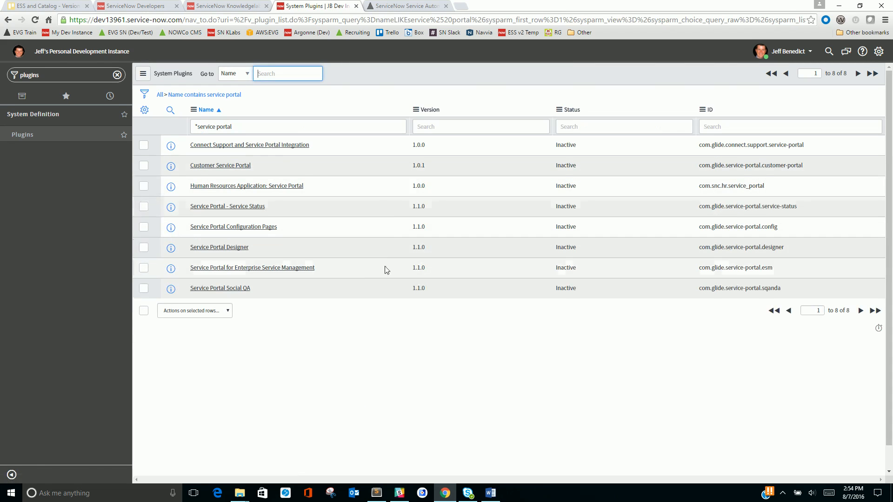
# - Activate the Service Portal for Enterprise Service Management plugin with its demo data loaded
pyautogui.moveTo(331, 270); pyautogui.dragTo(193, 274)
pyautogui.click(316, 324)
pyautogui.rightClick(325, 269)
pyautogui.click(357, 343)
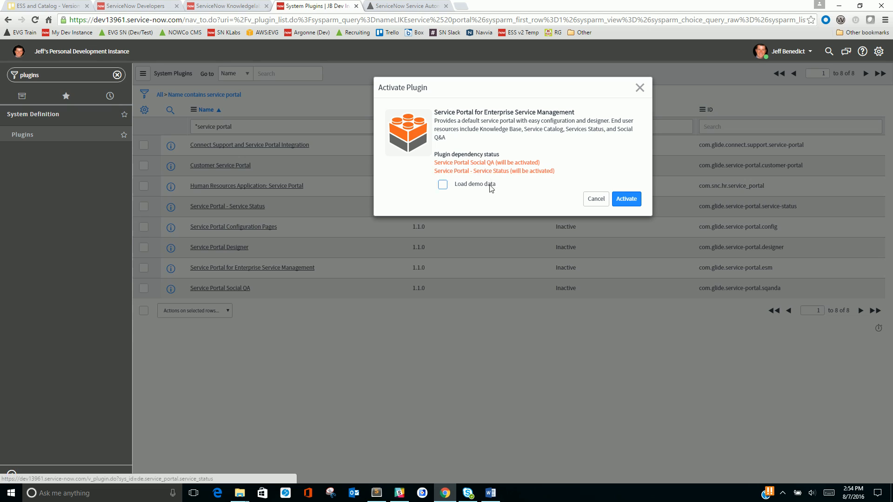
pyautogui.click(443, 185)
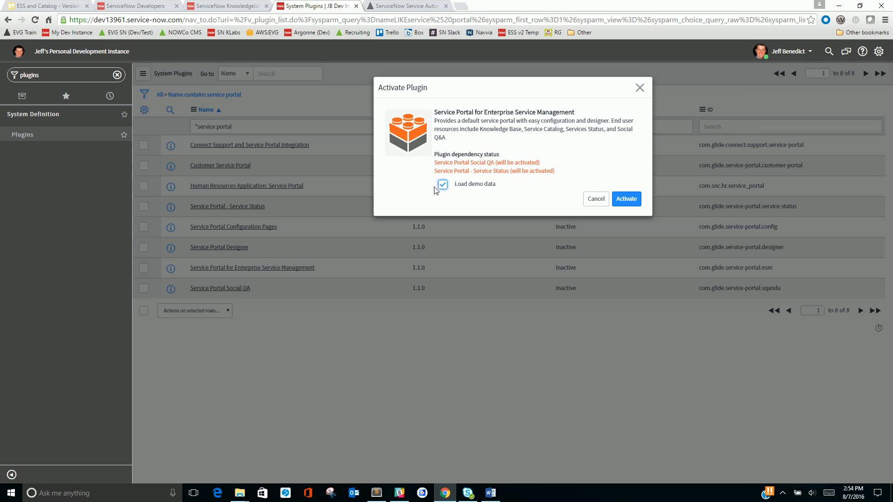
pyautogui.click(625, 199)
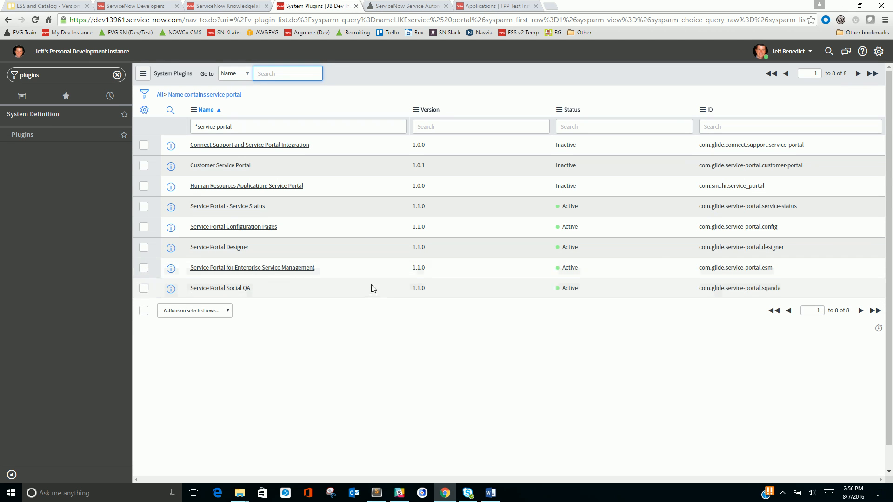
# - View all available versions of Employee Self Service Portal and Catalog in the TPP Test Instance's application downloads
pyautogui.click(384, 8)
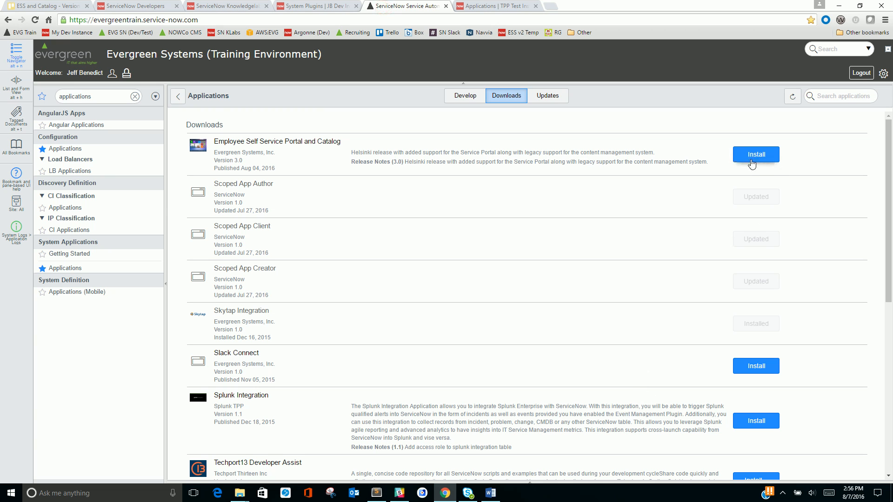
pyautogui.click(498, 7)
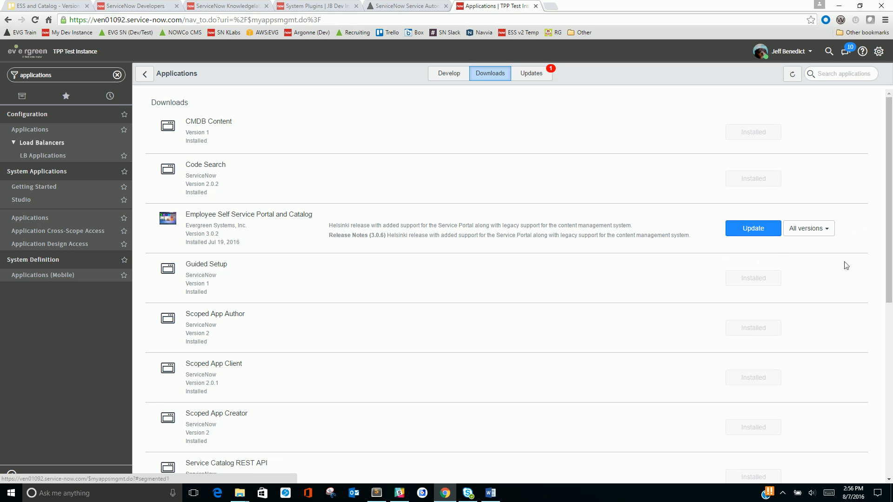
pyautogui.click(824, 230)
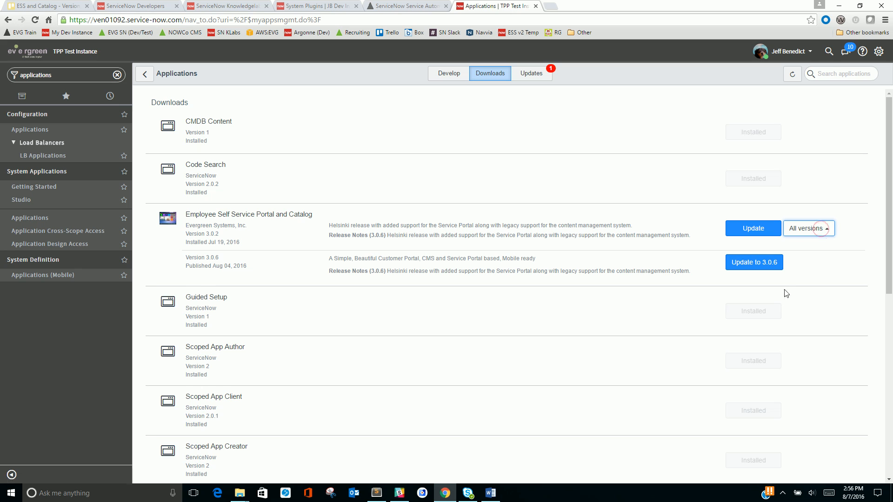
pyautogui.click(804, 233)
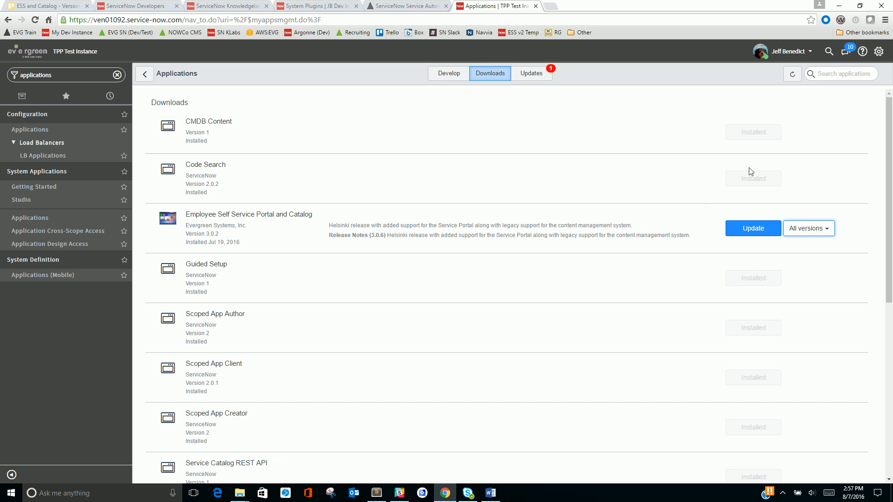
# - Open the Employee Self Service Portal and Catalog application record from the developer system settings
pyautogui.click(878, 51)
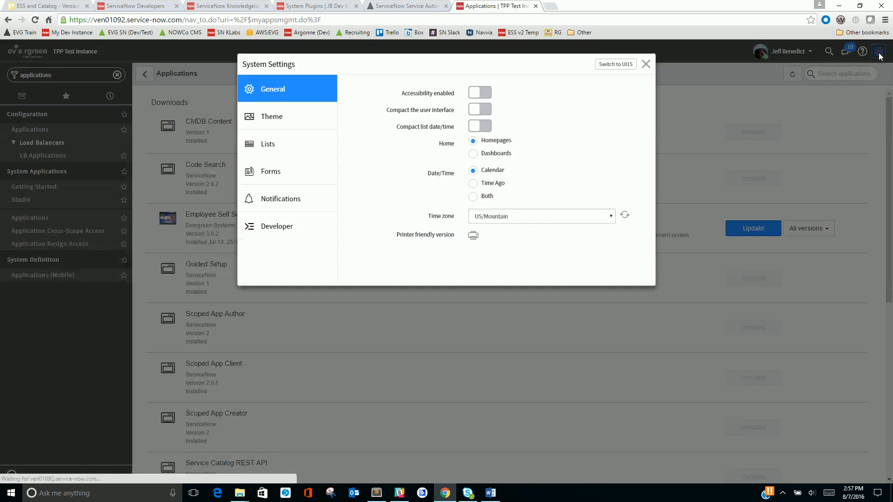
pyautogui.click(304, 224)
pyautogui.click(485, 97)
pyautogui.click(514, 121)
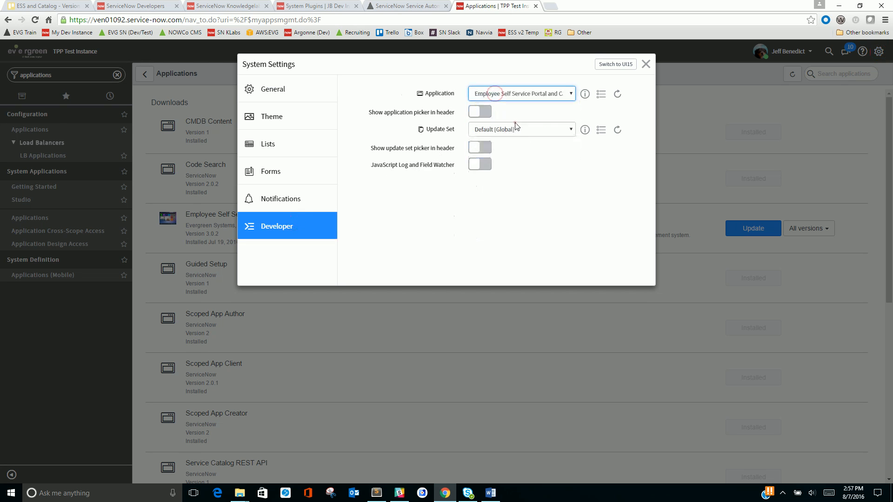
pyautogui.click(584, 94)
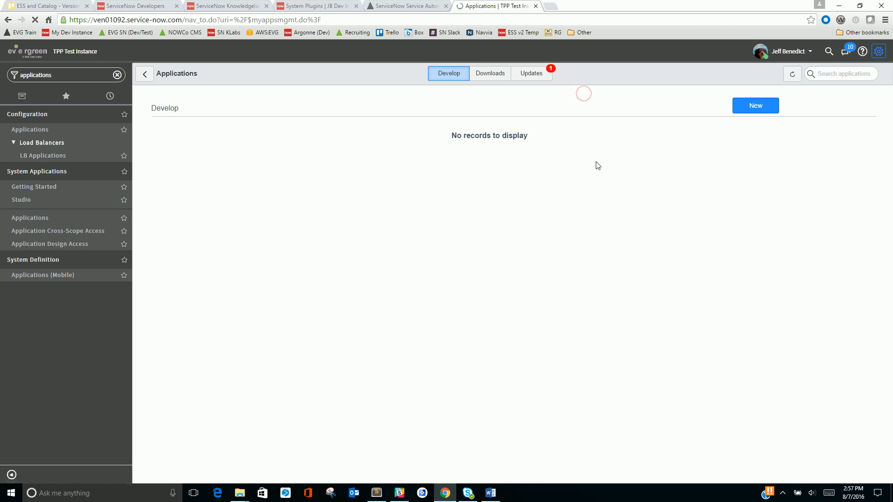
# - Examine the application's local customizations, including the second Home - Container 1 container and the evgsp_iportaltheme style sheet
pyautogui.scroll(-4, 416, 293)
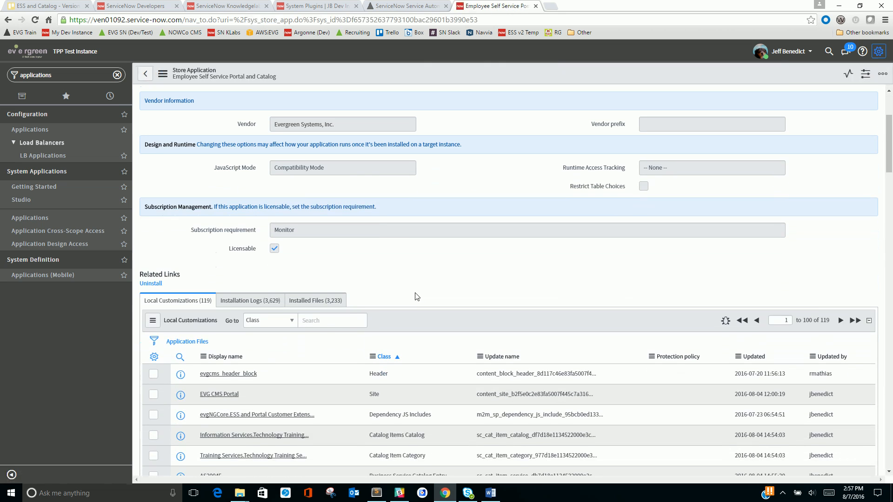
pyautogui.scroll(-1, 415, 295)
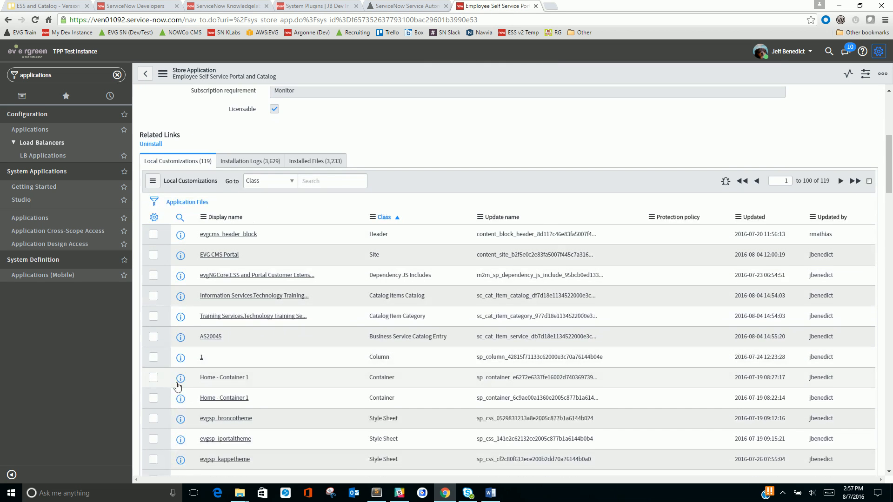
pyautogui.scroll(-1, 323, 435)
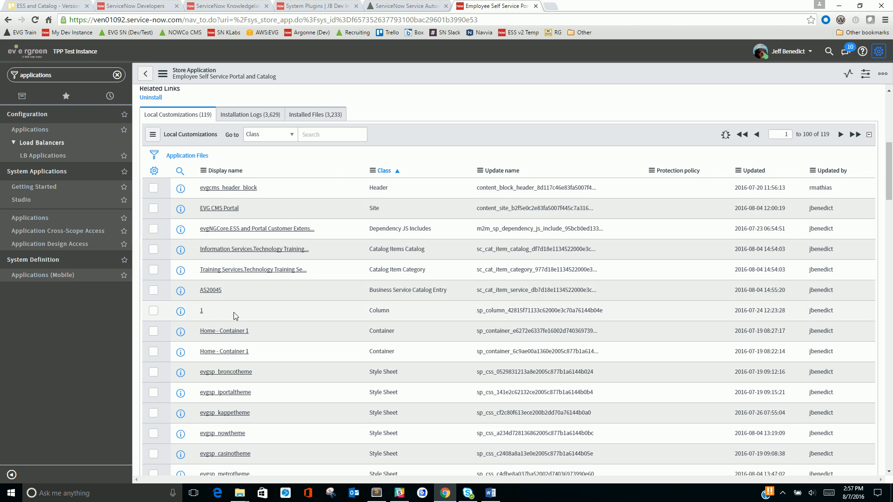
pyautogui.scroll(-2, 278, 386)
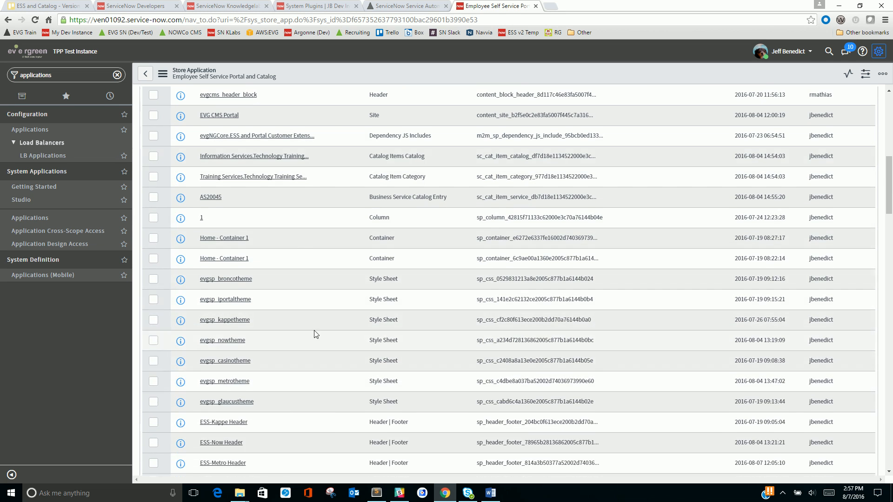
pyautogui.scroll(3, 329, 305)
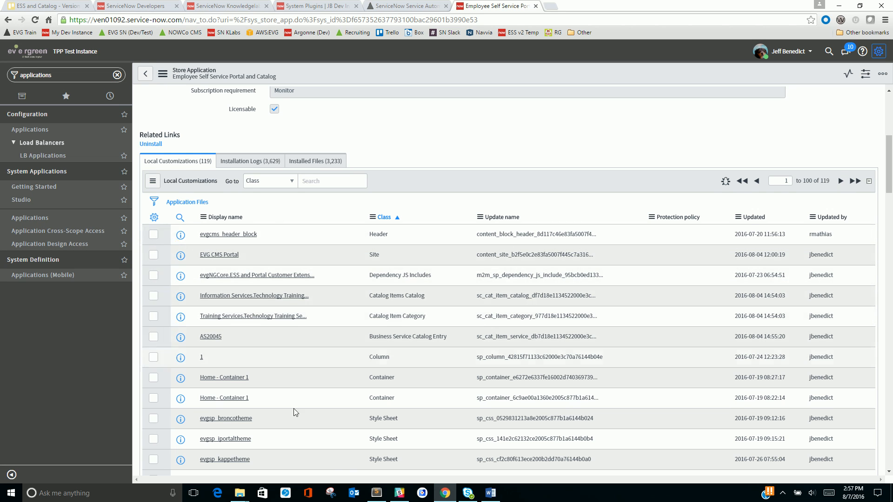
pyautogui.scroll(-1, 319, 455)
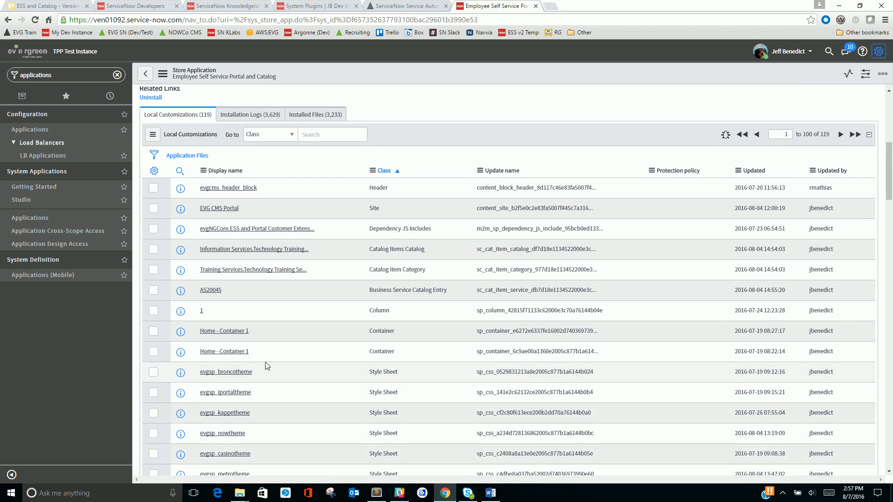
pyautogui.moveTo(264, 354); pyautogui.dragTo(195, 355)
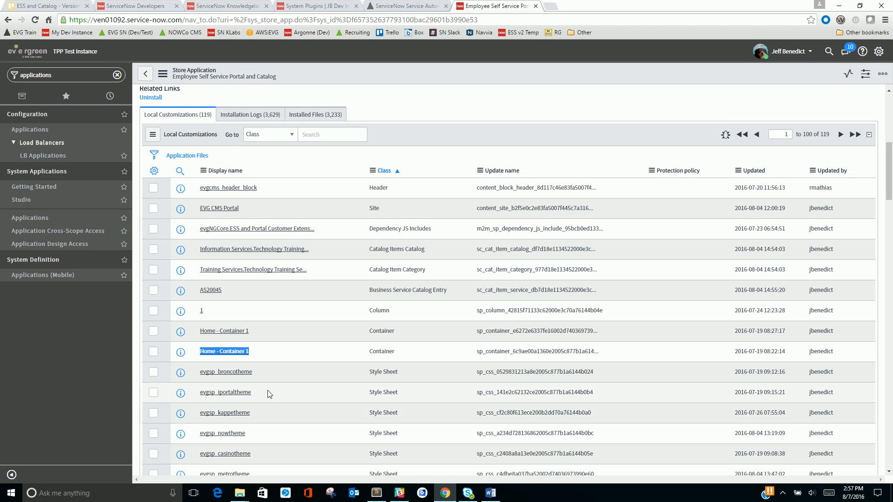
pyautogui.moveTo(272, 395); pyautogui.dragTo(197, 394)
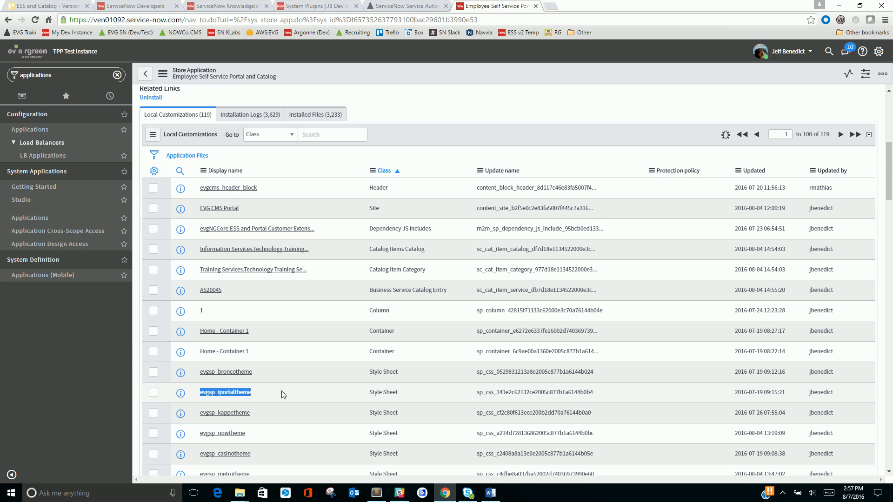
pyautogui.scroll(6, 325, 387)
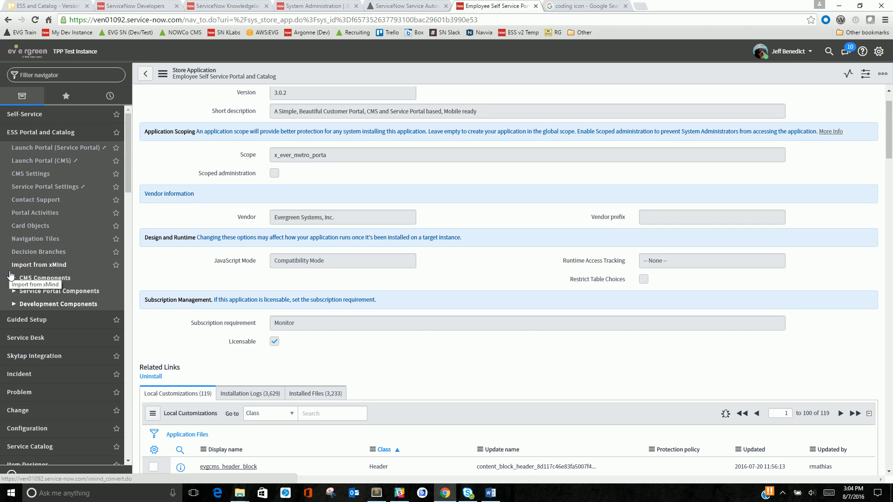
# - Examine the Install and Configuration Guide in Word for application dependencies, table access changes, the global script utility and the card objects fix
pyautogui.click(495, 491)
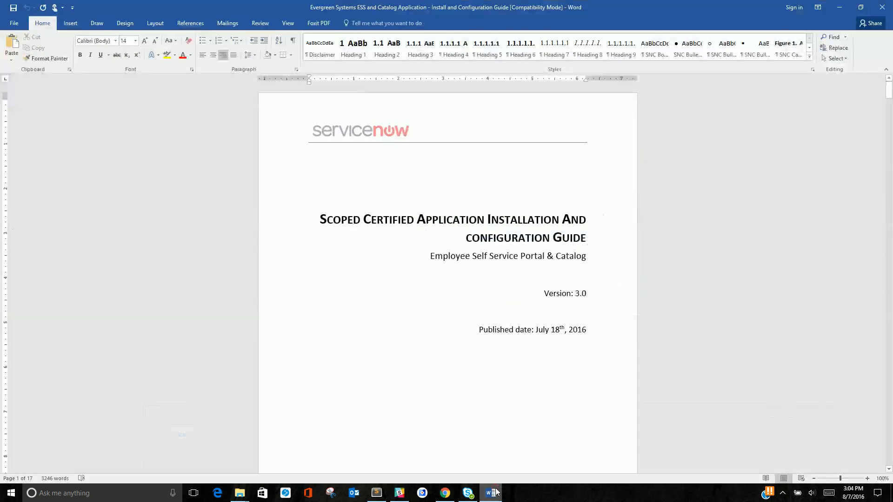
pyautogui.scroll(-12, 442, 324)
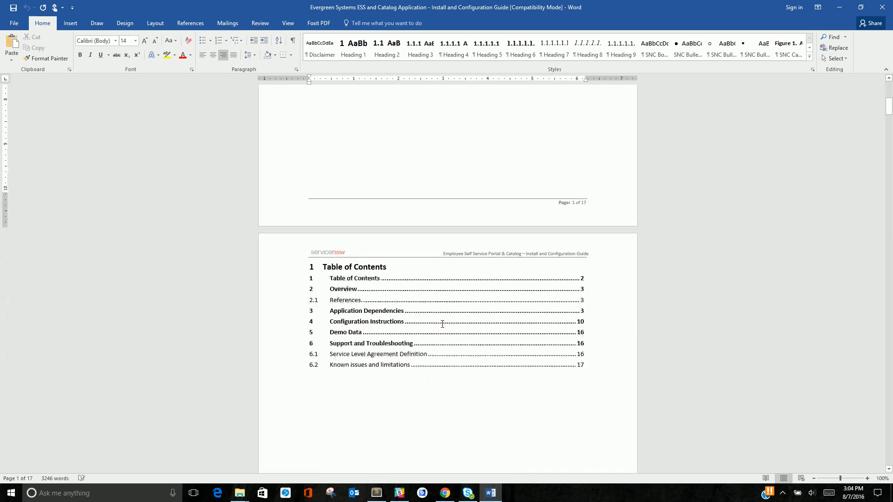
pyautogui.scroll(-12, 442, 324)
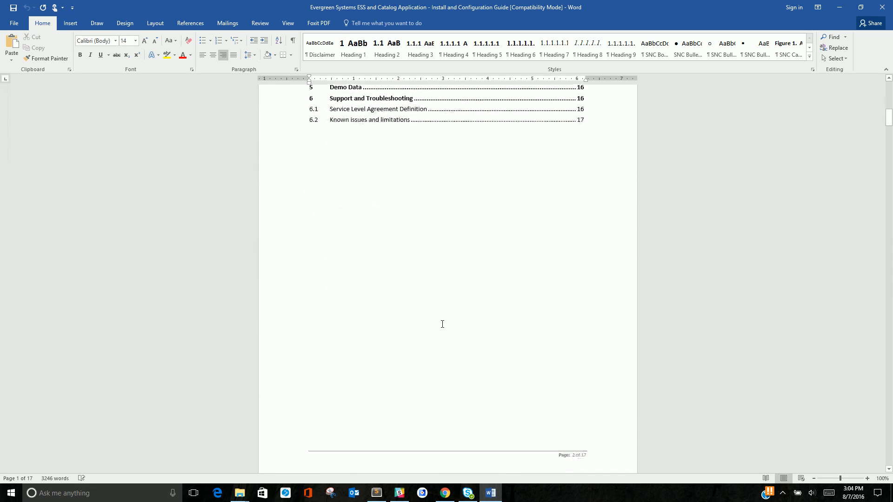
pyautogui.scroll(-7, 442, 324)
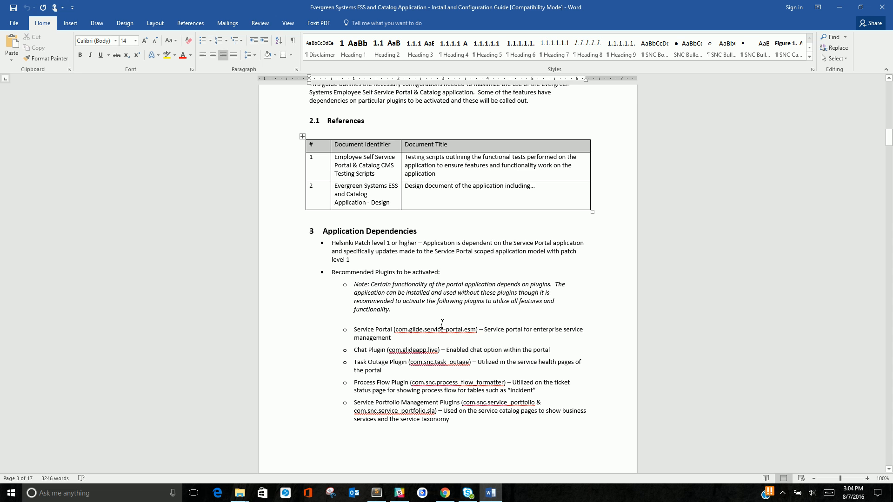
pyautogui.scroll(-14, 443, 324)
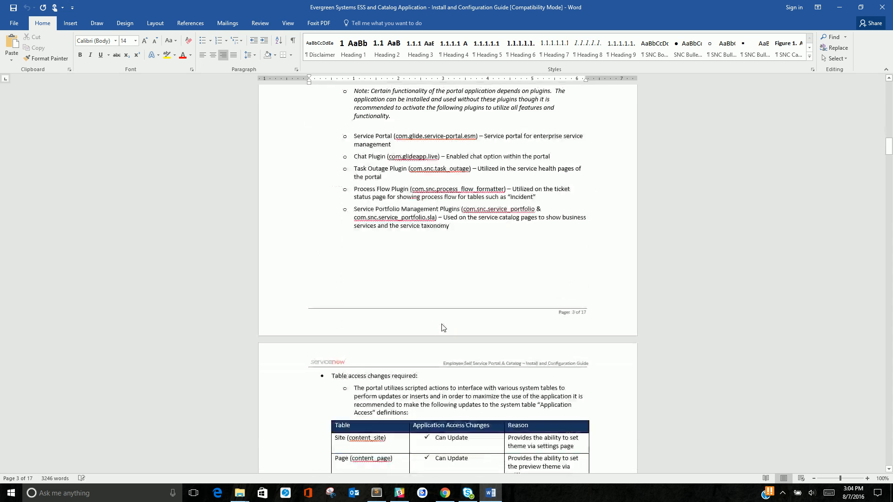
pyautogui.scroll(-1, 442, 324)
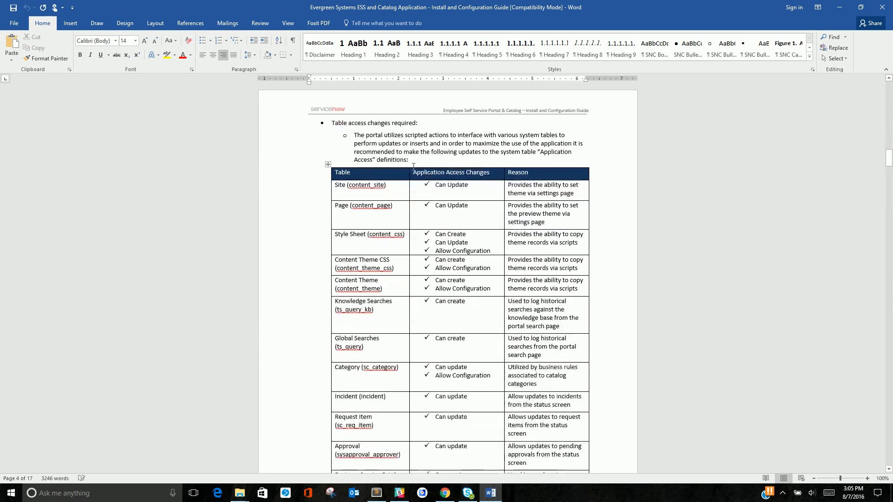
pyautogui.scroll(-9, 426, 400)
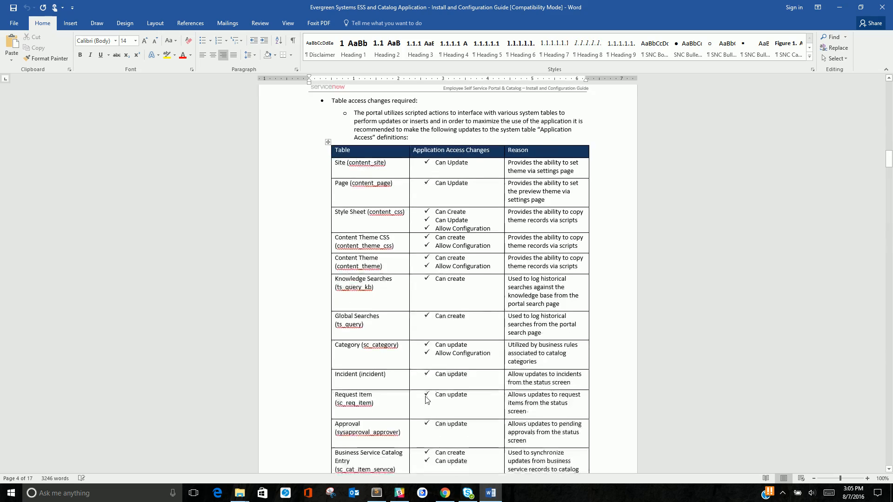
pyautogui.scroll(-20, 426, 400)
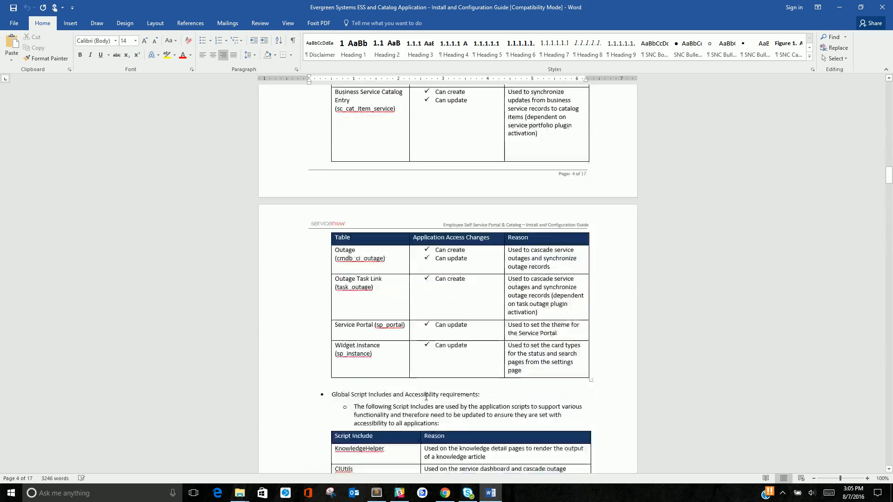
pyautogui.scroll(-20, 425, 398)
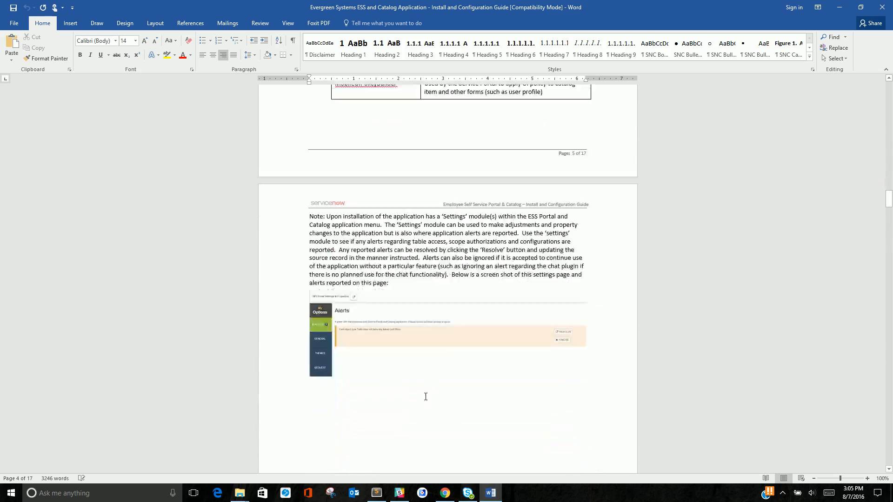
pyautogui.scroll(-3, 425, 396)
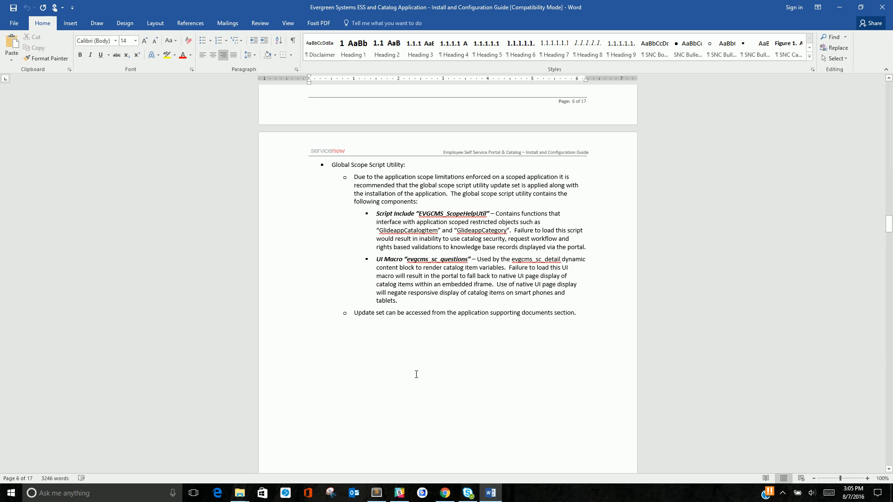
pyautogui.scroll(-15, 416, 375)
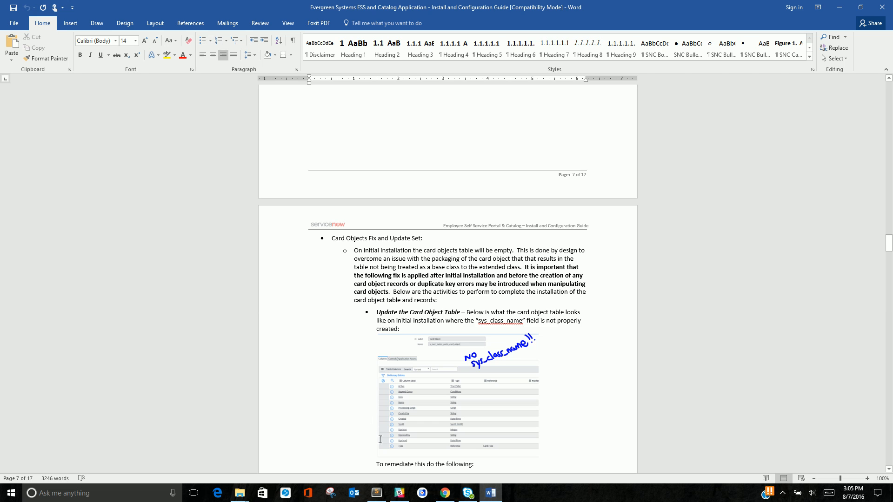
# - Switch to the Personal Development Instance in Chrome and open the table configuration of the ESS Portal's Card Objects list
pyautogui.click(450, 495)
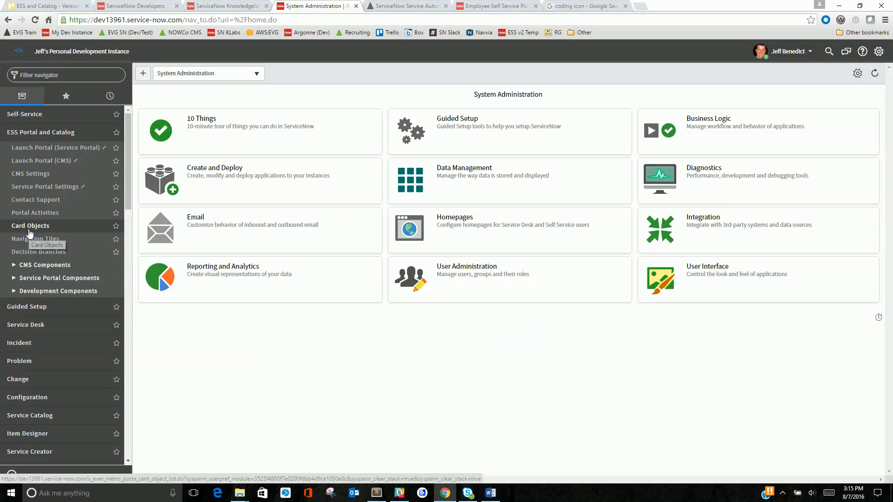
pyautogui.click(29, 226)
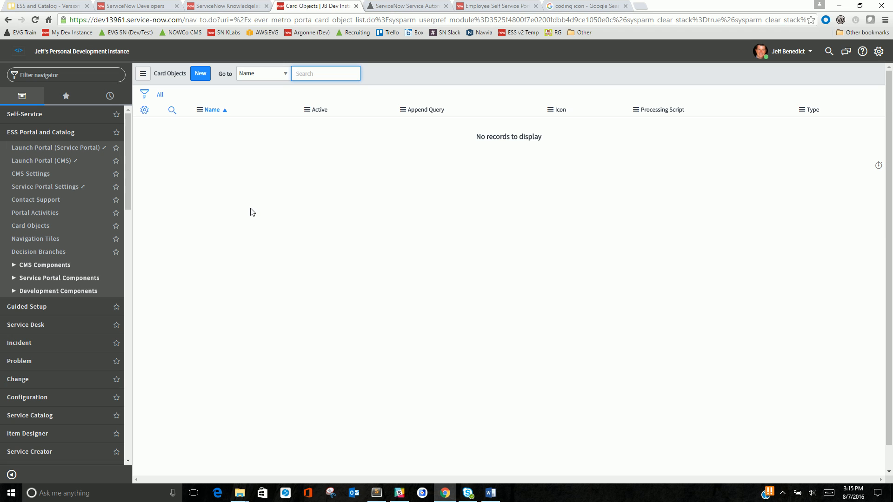
pyautogui.rightClick(208, 111)
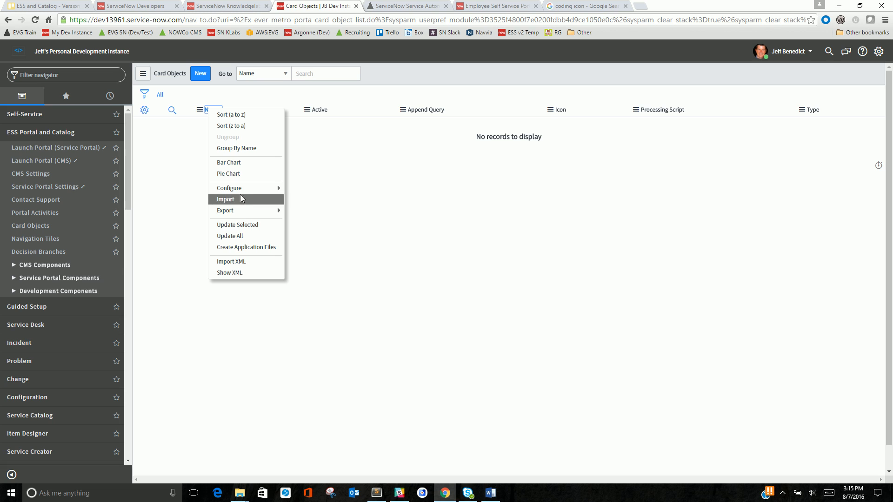
pyautogui.moveTo(238, 190)
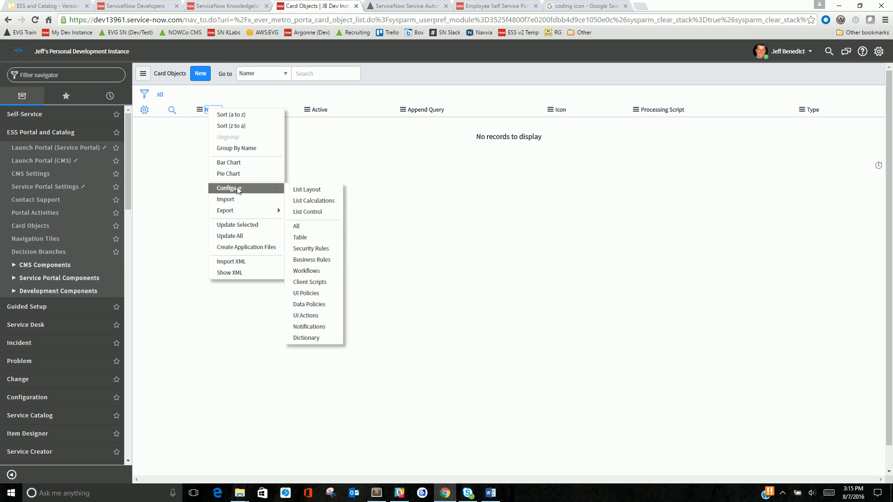
pyautogui.click(314, 237)
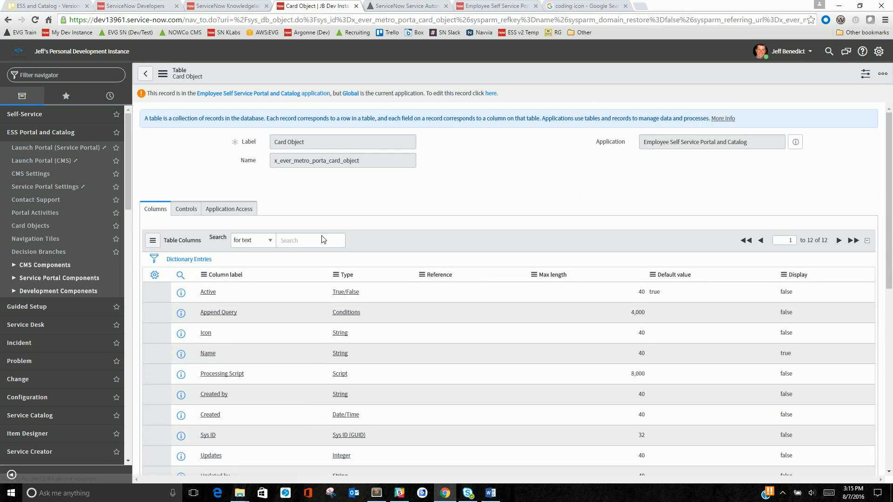
# - Make the Card Object table record editable in its own application scope and enable Can create in its application access
pyautogui.click(490, 94)
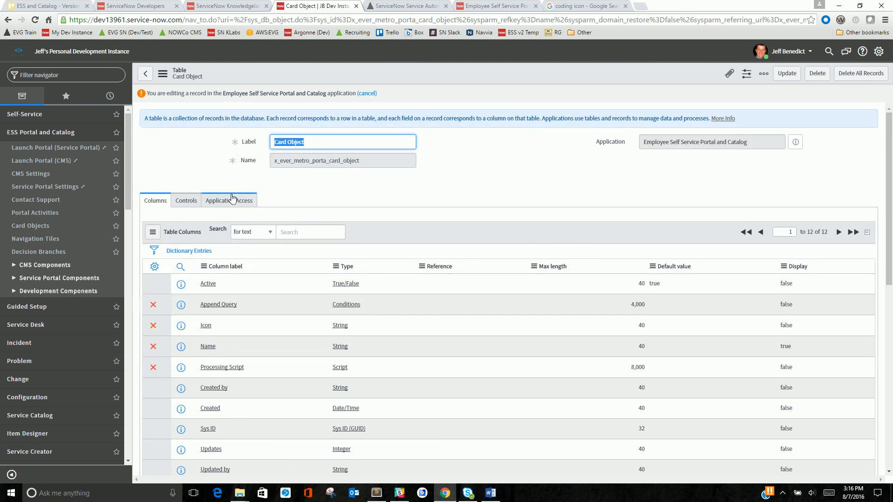
pyautogui.click(230, 200)
pyautogui.click(277, 258)
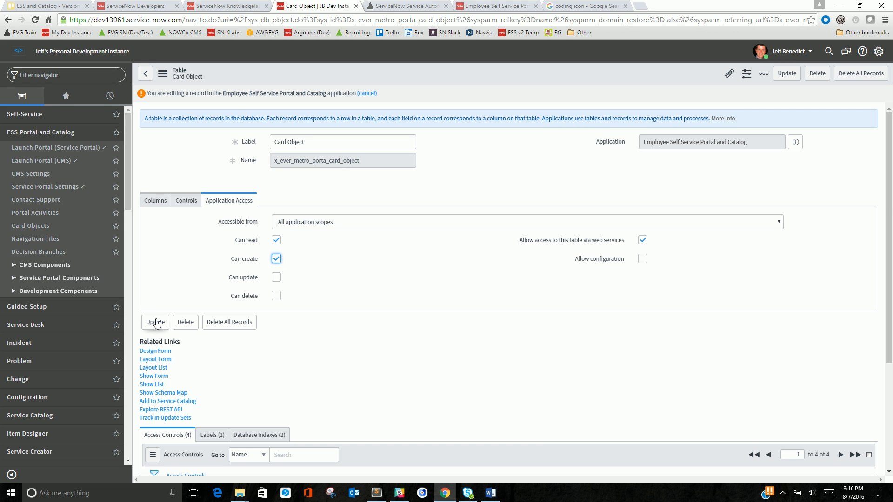
# - Examine the Card Object table's column list for a system class name field
pyautogui.click(153, 200)
pyautogui.scroll(-1, 289, 325)
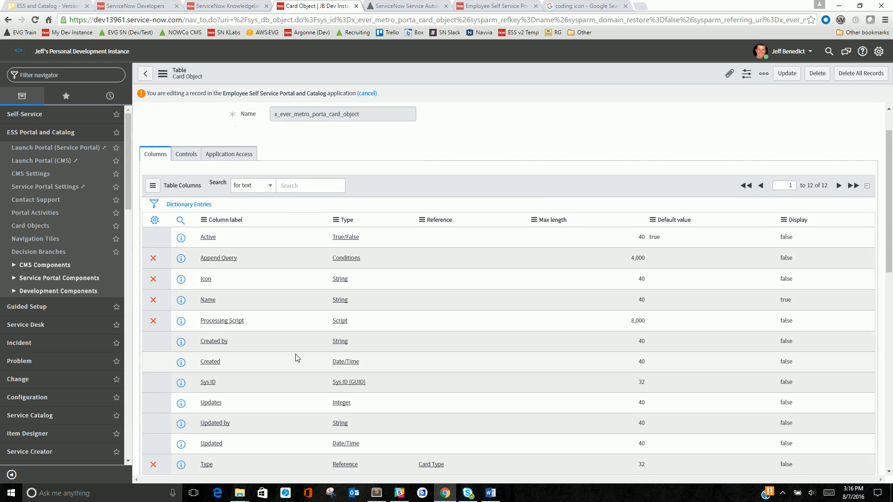
pyautogui.scroll(-1, 298, 358)
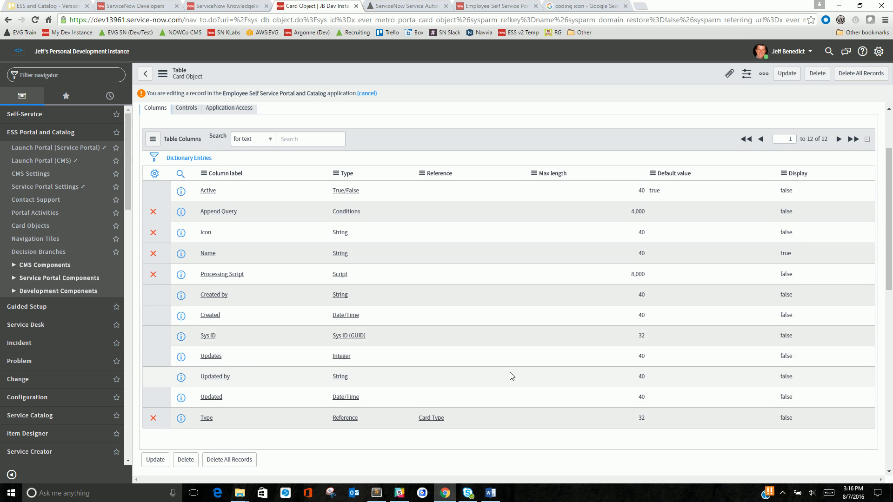
pyautogui.scroll(1, 274, 398)
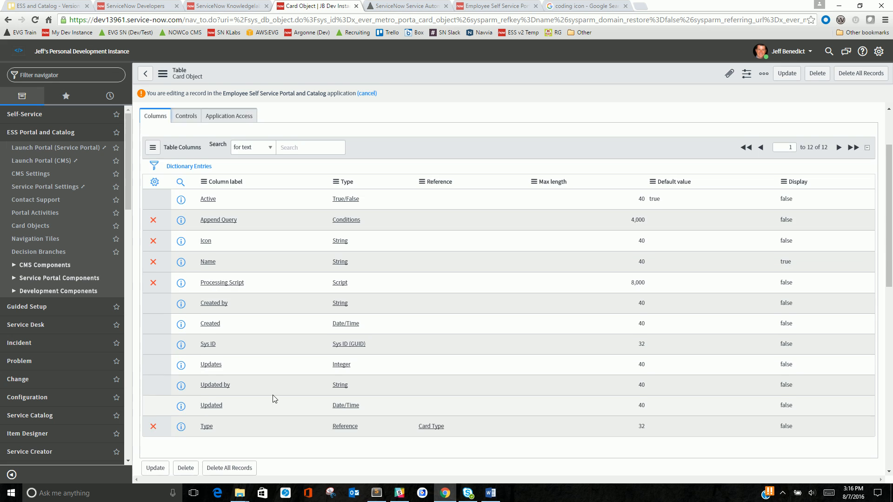
pyautogui.scroll(2, 274, 398)
# - Save the Card Object table record and highlight the System Class Name type of its Class column
pyautogui.rightClick(346, 80)
pyautogui.click(351, 83)
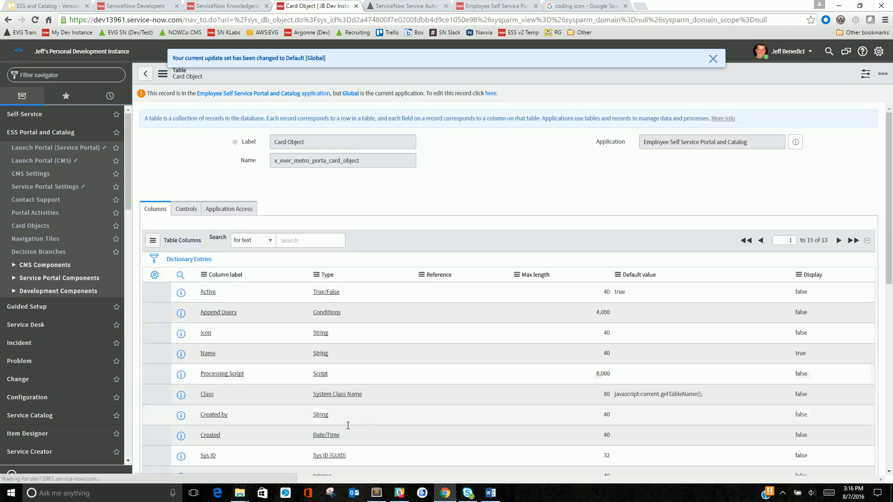
pyautogui.click(348, 424)
pyautogui.tripleClick(377, 394)
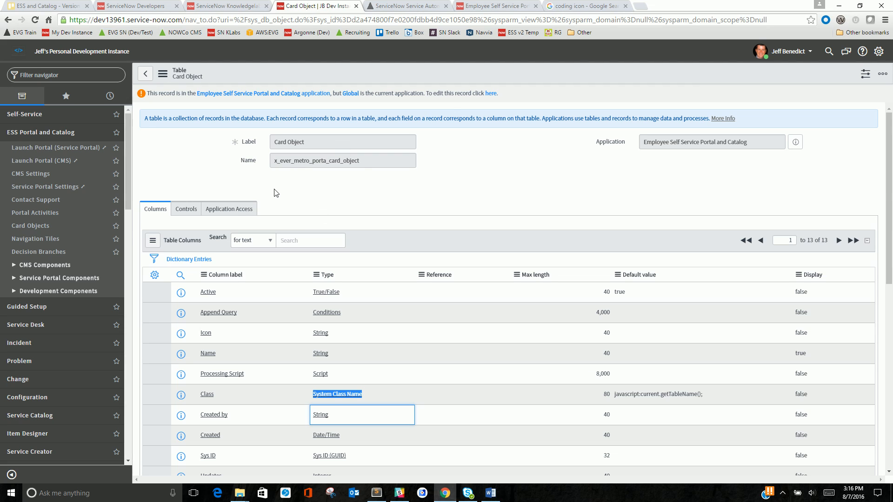
# - Search the navigator for "update", show the retrieved update sets and start an update set import from XML
pyautogui.click(39, 76)
pyautogui.write('update')
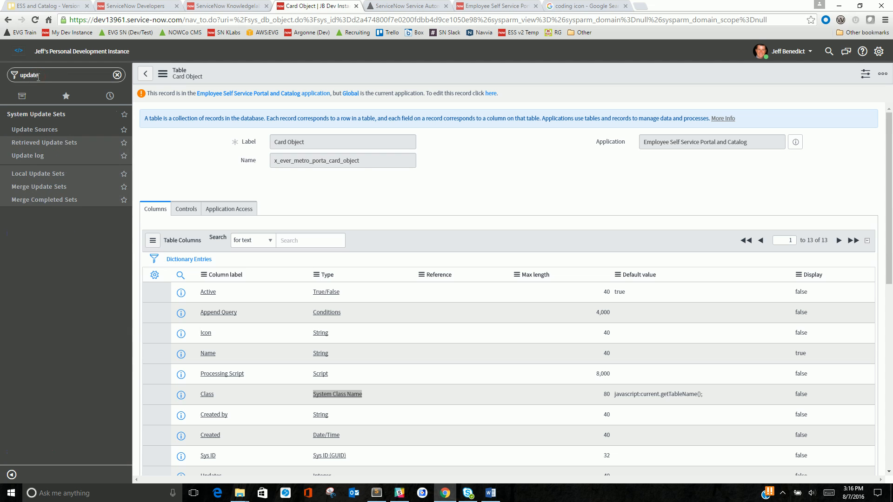
pyautogui.click(46, 142)
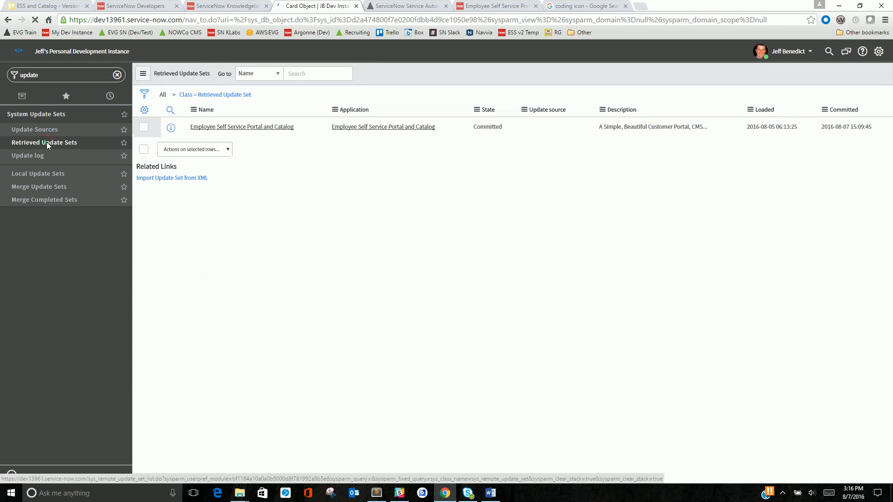
pyautogui.click(155, 177)
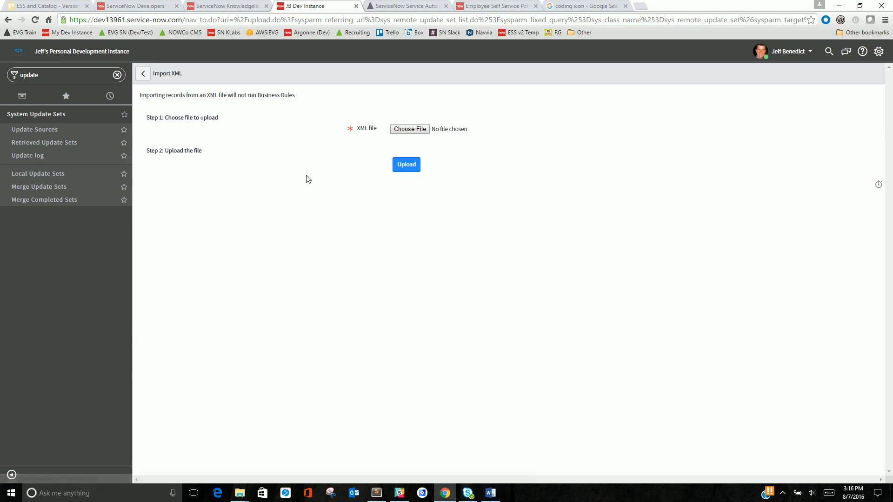
# - Upload the ESS Card Objects (v3) XML file from the Update Sets folder as a retrieved update set
pyautogui.click(412, 129)
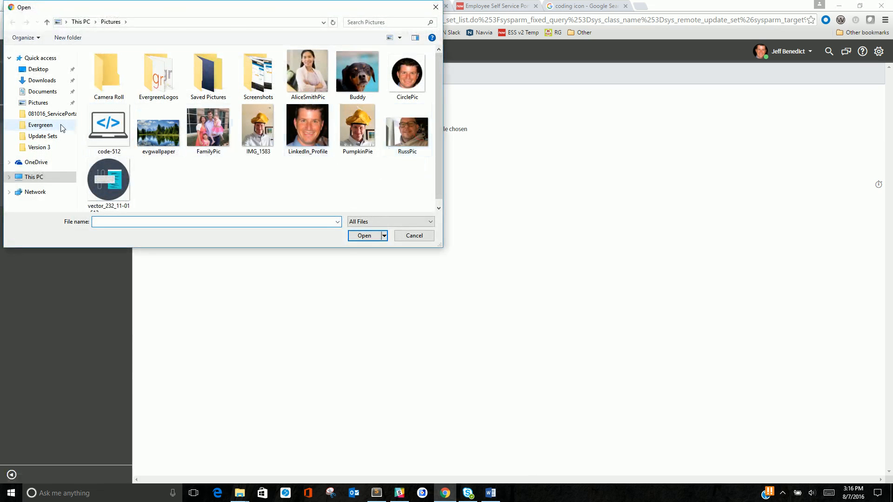
pyautogui.click(52, 137)
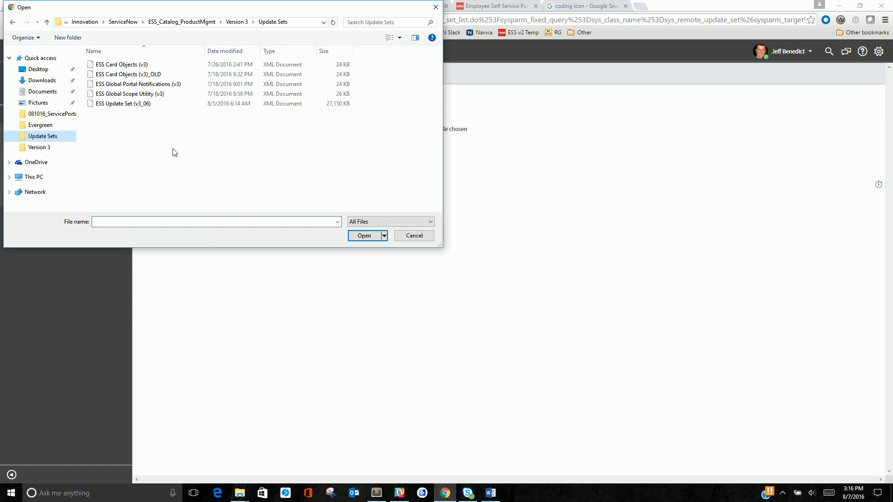
pyautogui.doubleClick(119, 65)
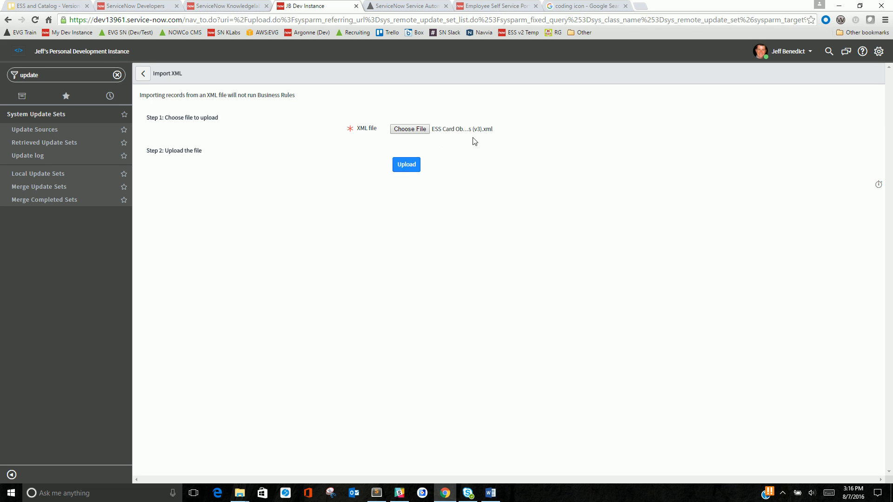
pyautogui.click(400, 166)
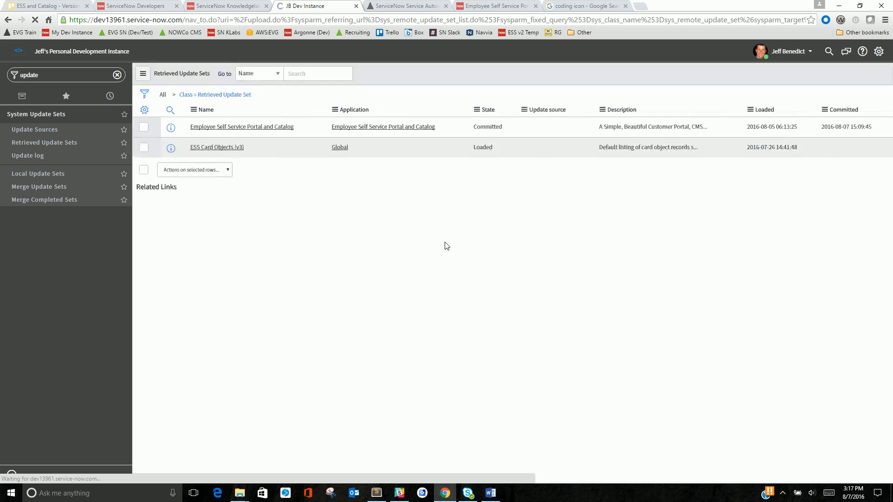
# - Preview and commit the ESS Card Objects (v3) update set
pyautogui.click(229, 147)
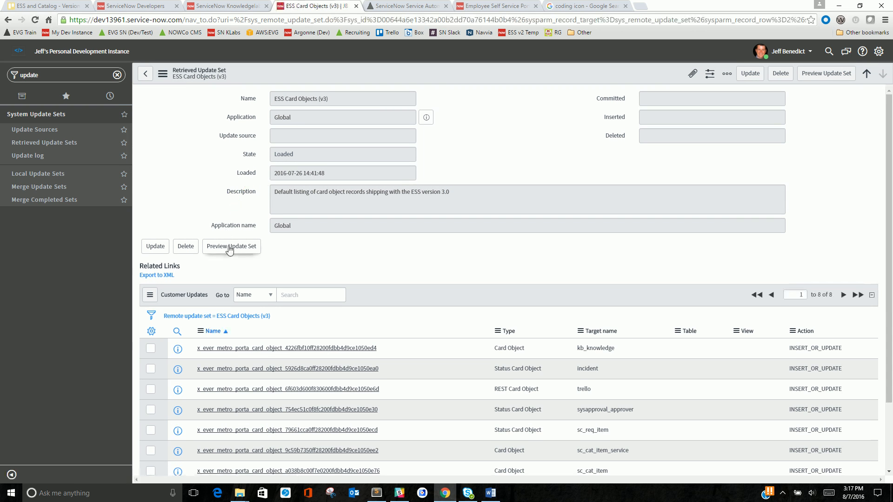
pyautogui.click(230, 247)
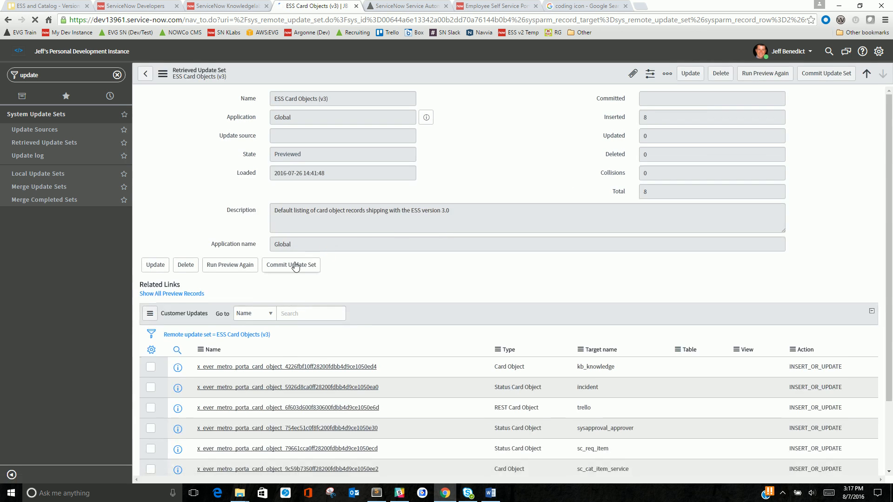
pyautogui.click(295, 265)
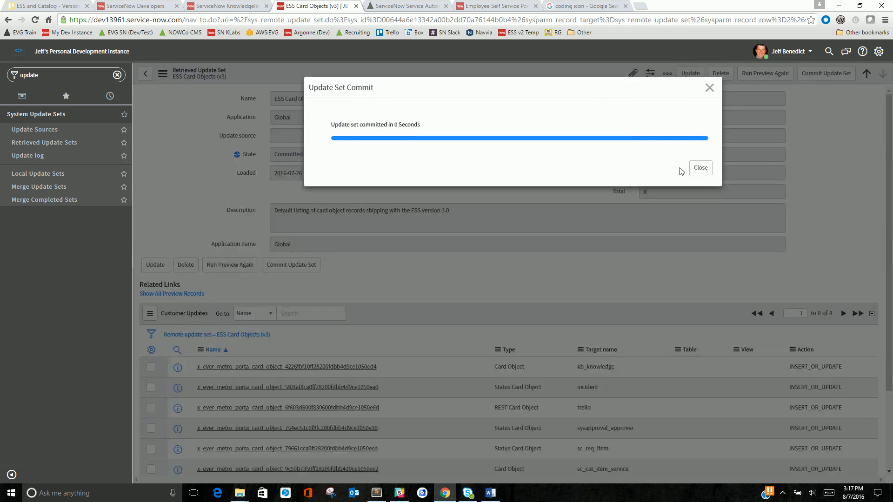
pyautogui.click(693, 170)
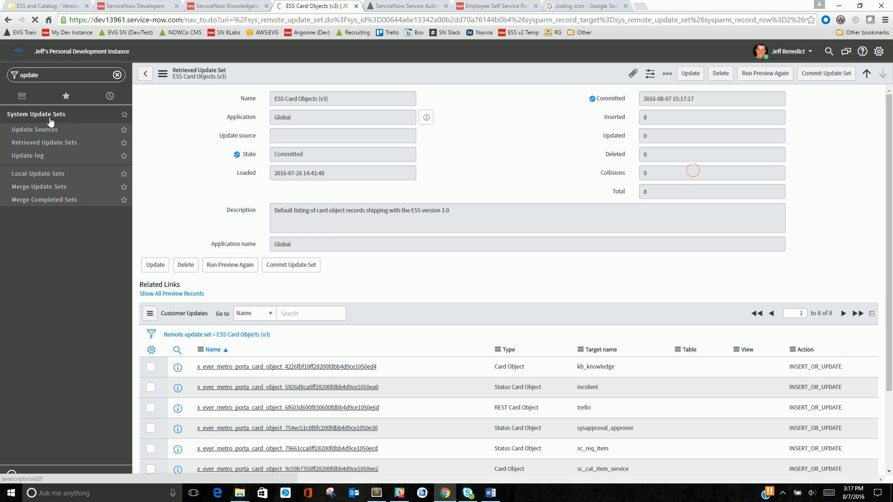
# - View the Card Objects list of the ESS Portal and Catalog application to check the imported records
pyautogui.click(21, 97)
pyautogui.click(30, 226)
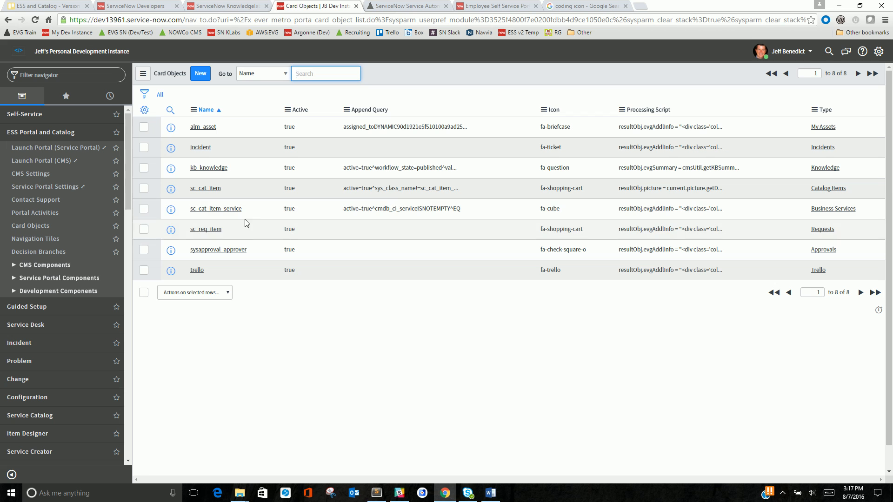
# - Import the ESS Global Scope Utility (v3) XML file from the Update Sets folder as a retrieved update set
pyautogui.click(47, 73)
pyautogui.write('update')
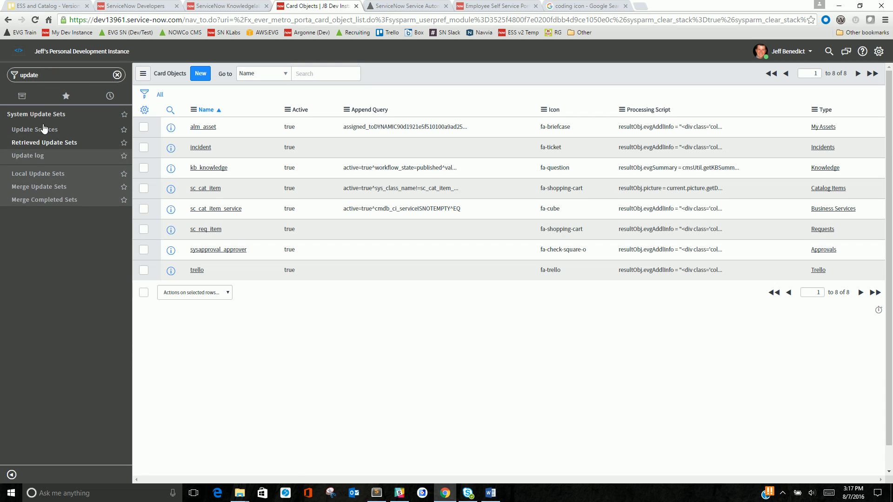
pyautogui.click(41, 144)
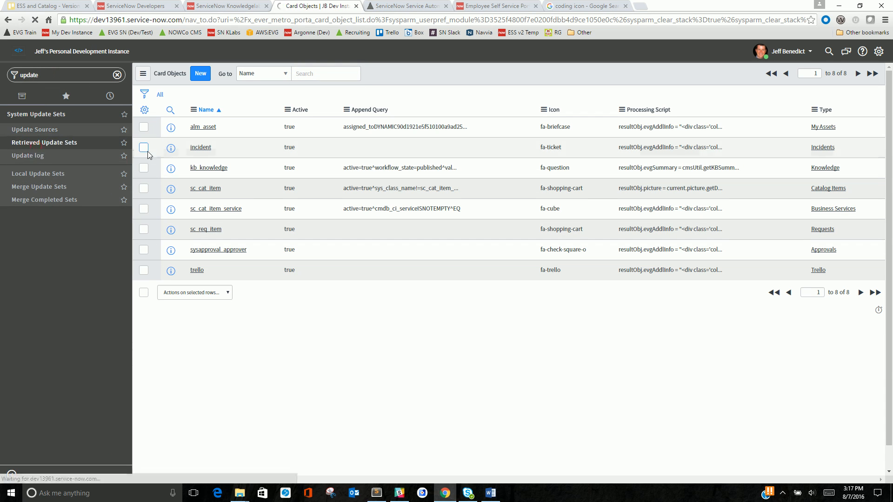
pyautogui.click(185, 199)
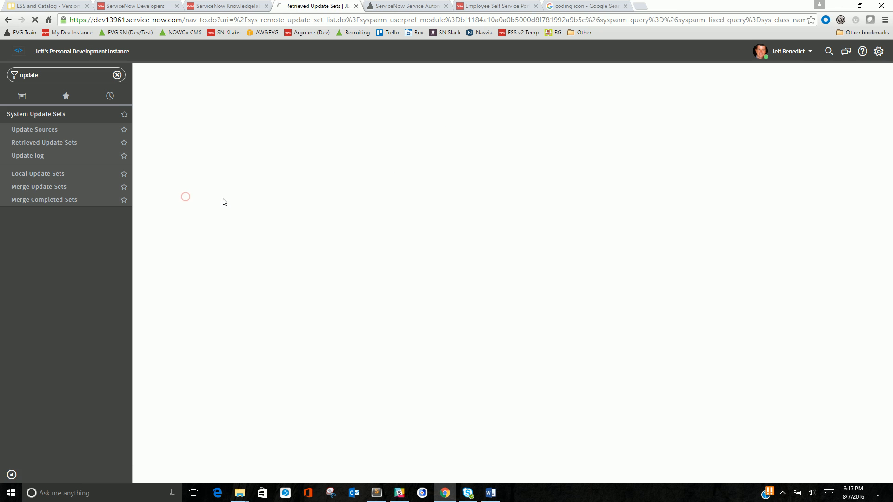
pyautogui.click(412, 132)
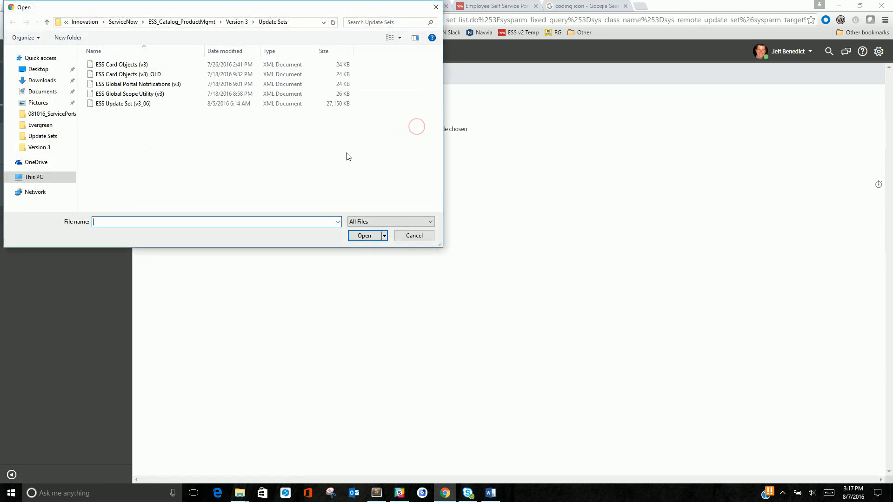
pyautogui.click(124, 97)
pyautogui.doubleClick(123, 94)
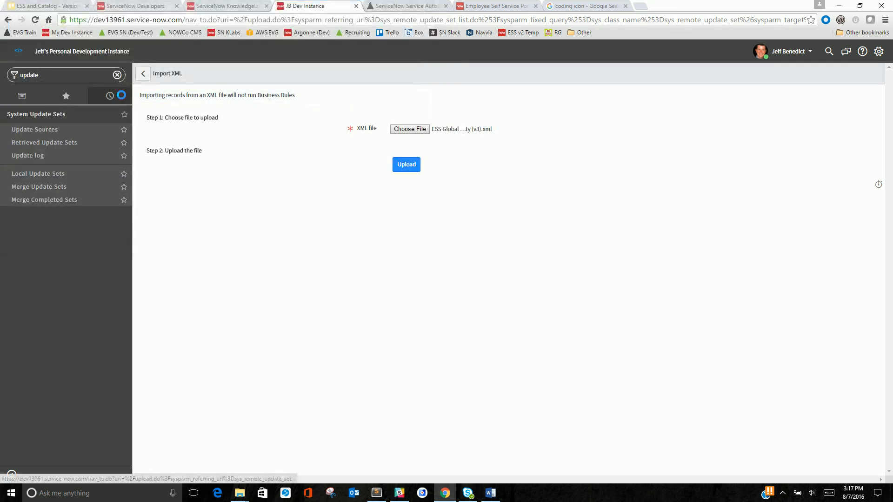
pyautogui.click(401, 168)
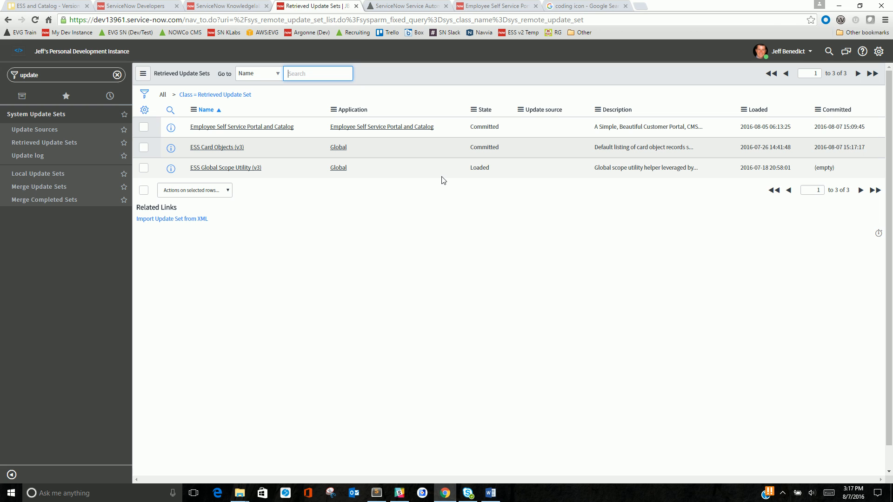
# - Preview and commit the ESS Global Scope Utility (v3) update set
pyautogui.click(240, 167)
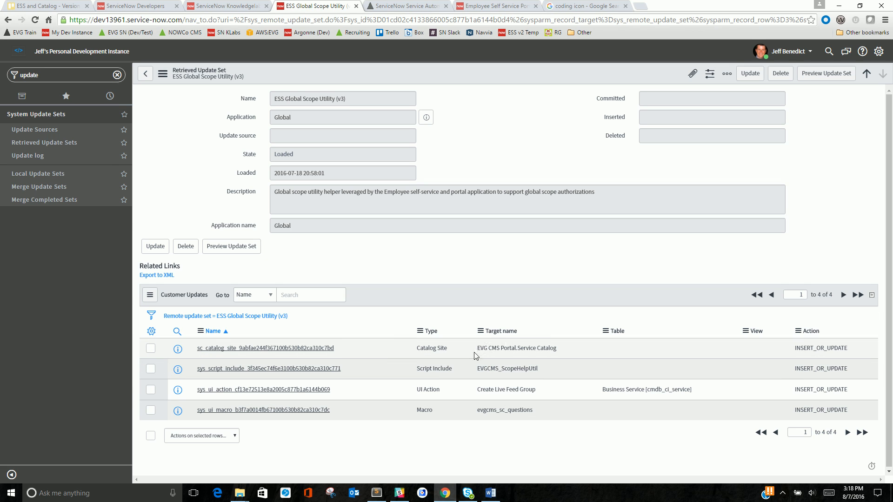
pyautogui.click(231, 246)
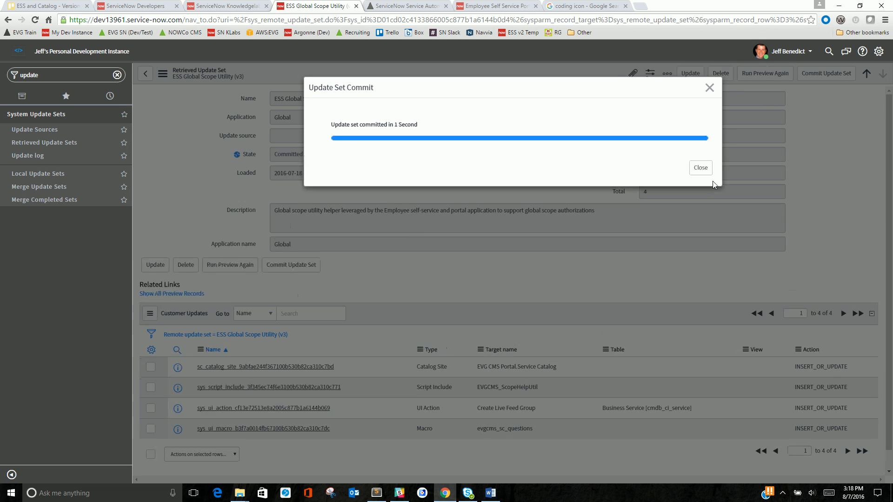
pyautogui.click(702, 175)
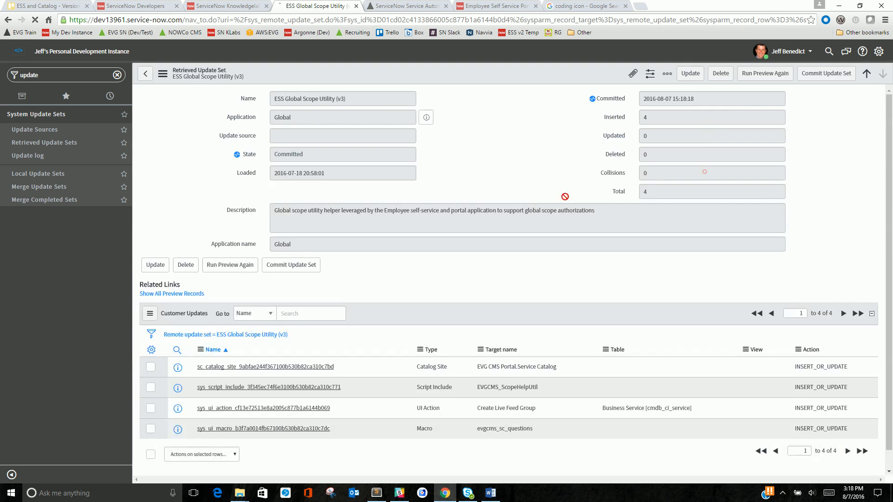
pyautogui.click(181, 220)
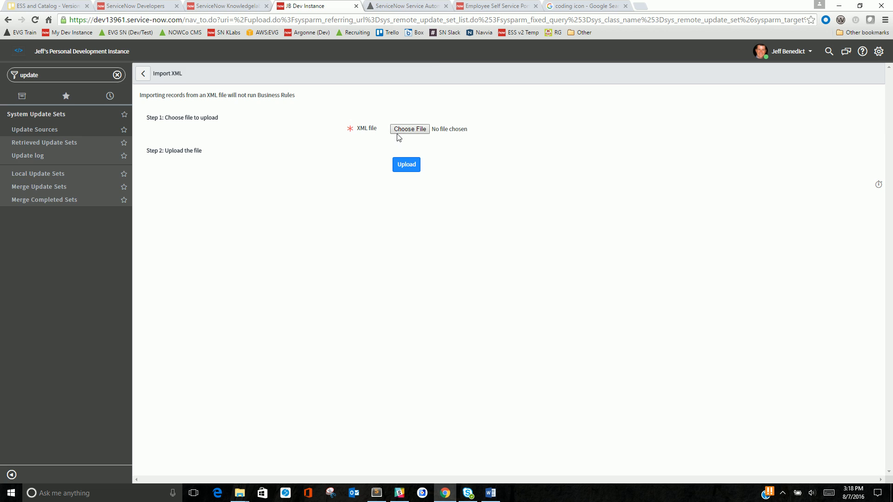
pyautogui.click(397, 133)
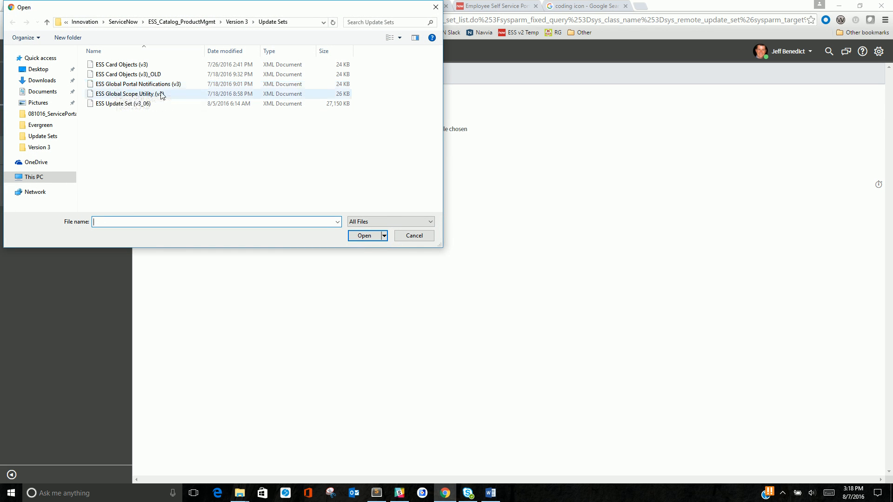
pyautogui.click(427, 235)
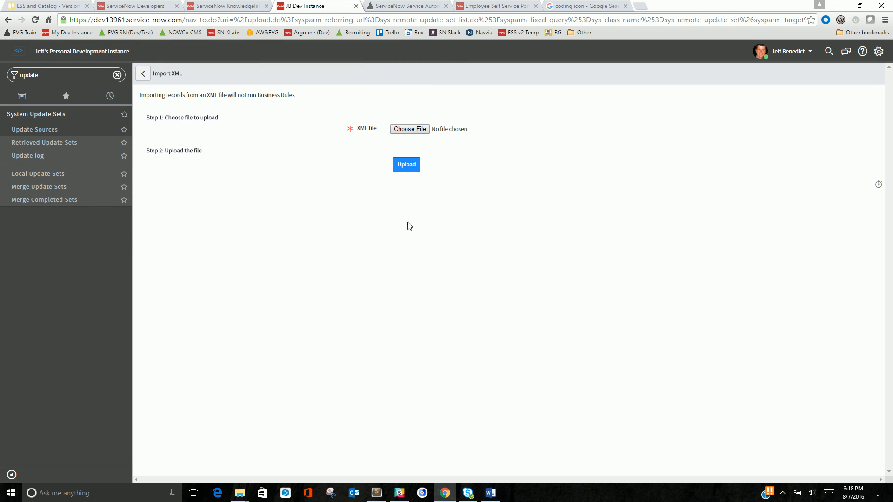
# - Search the navigator for "table not" to locate the Table Notifications module, and clear the filter
pyautogui.doubleClick(53, 77)
pyautogui.write('tables')
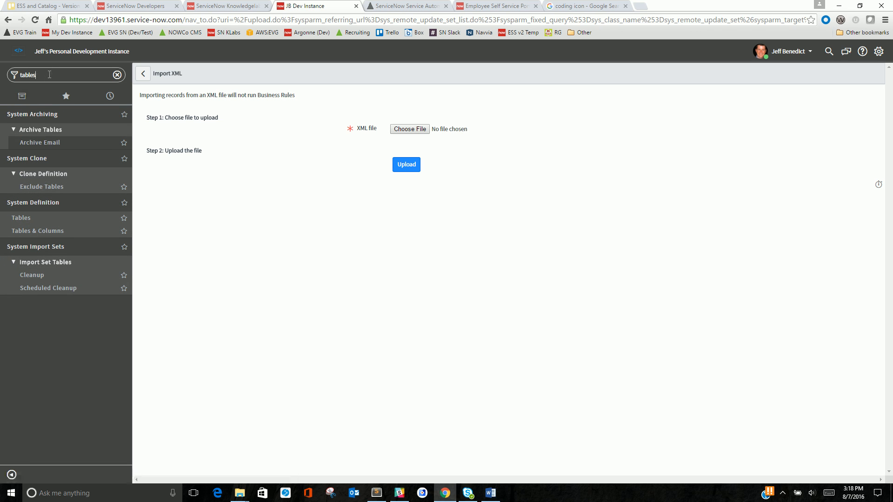
pyautogui.press('BackSpace')
pyautogui.write('not')
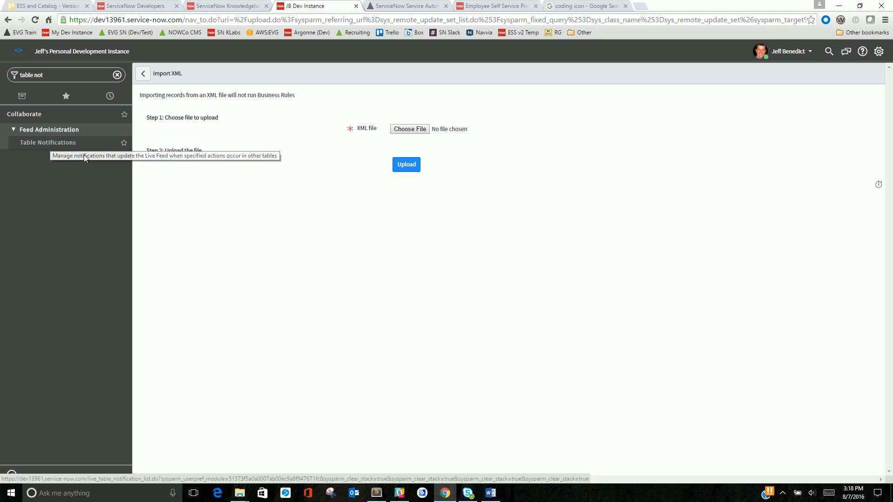
pyautogui.click(116, 75)
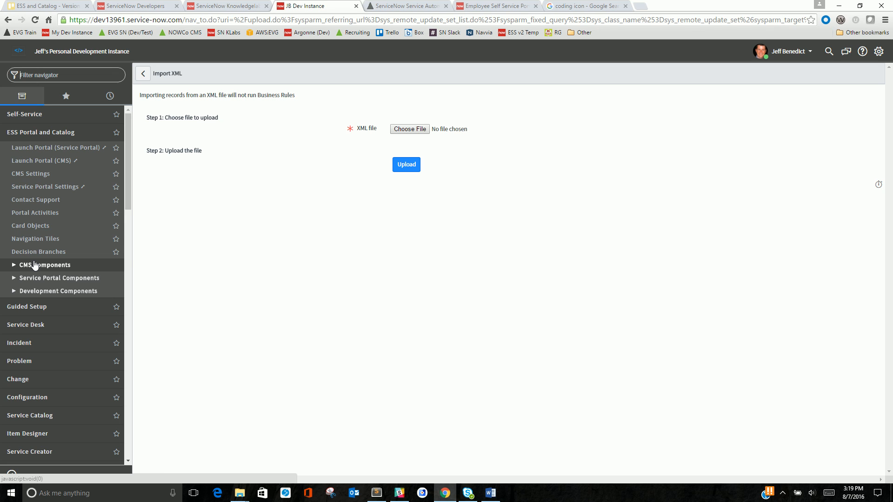
# - Open the Service Portal Settings of ESS Portal and Catalog and review the listed alerts, starting with the widget properties alert
pyautogui.click(47, 190)
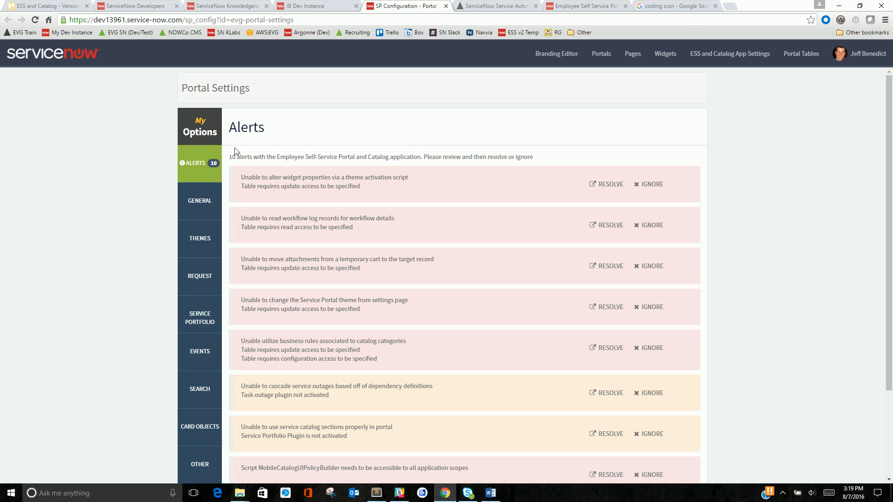
pyautogui.click(200, 158)
pyautogui.scroll(-1, 338, 404)
pyautogui.scroll(1, 334, 393)
pyautogui.moveTo(415, 179); pyautogui.dragTo(240, 178)
pyautogui.click(292, 191)
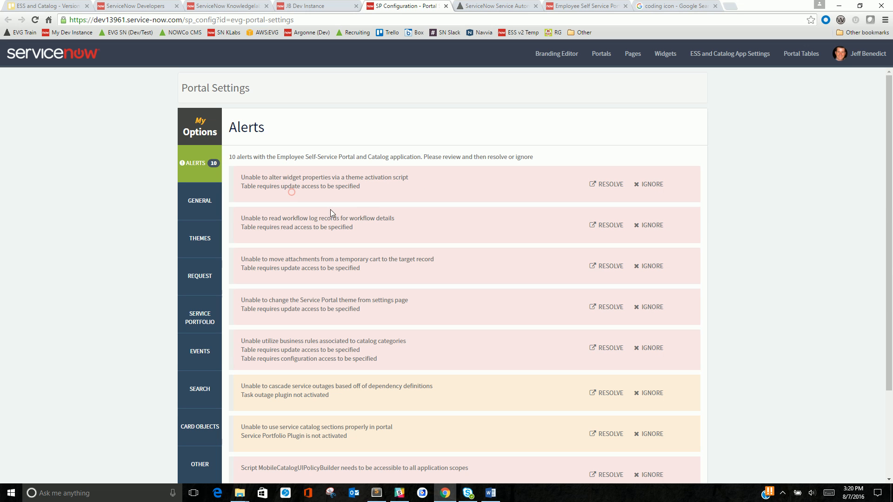
# - Resolve the widget properties alert by enabling Can update in the Instance (sp_instance) table's application access, and refresh the alerts
pyautogui.click(607, 184)
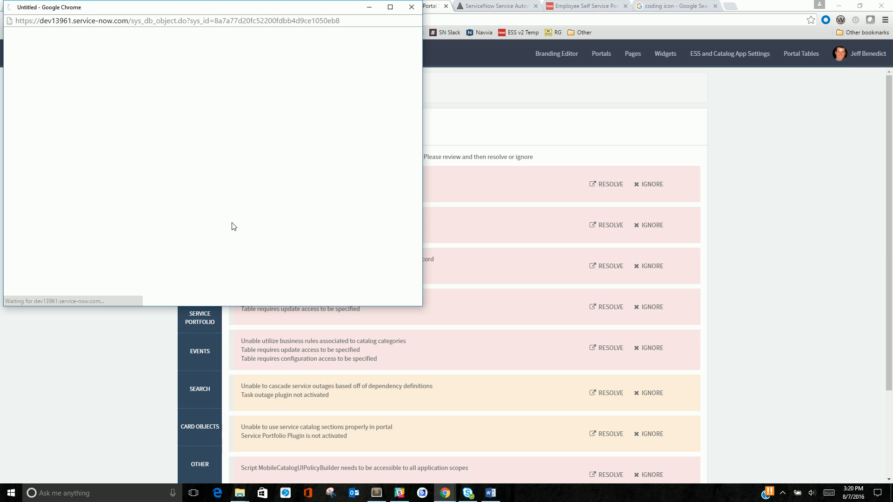
pyautogui.moveTo(241, 15); pyautogui.dragTo(607, 104)
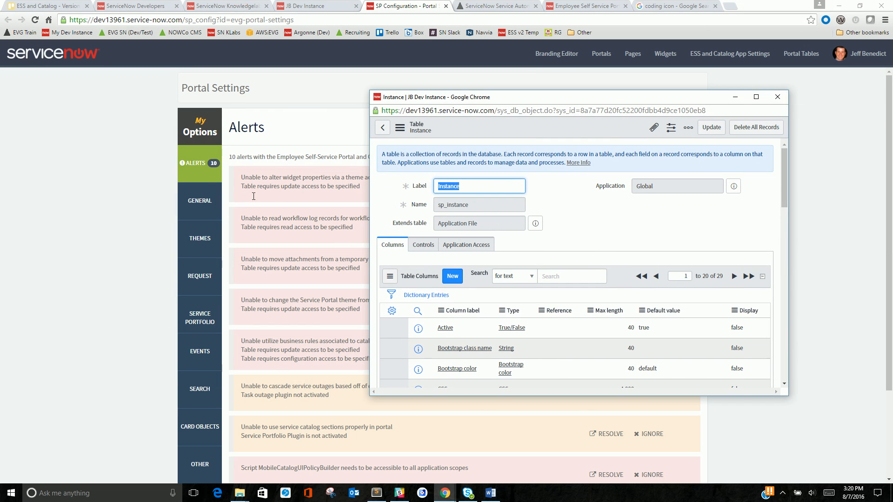
pyautogui.click(478, 245)
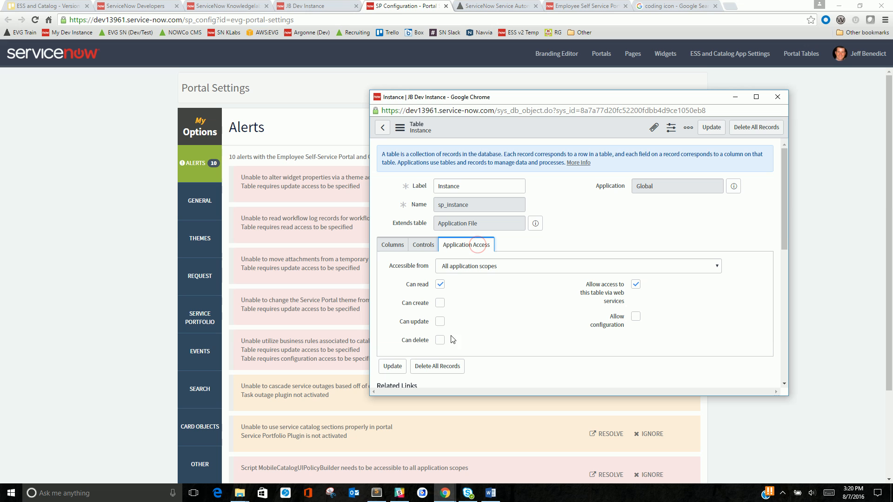
pyautogui.click(440, 321)
pyautogui.click(393, 366)
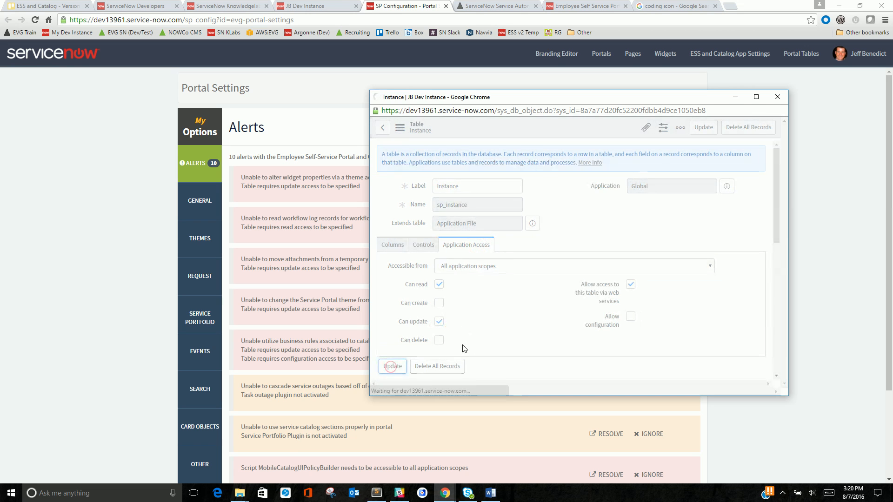
pyautogui.click(777, 97)
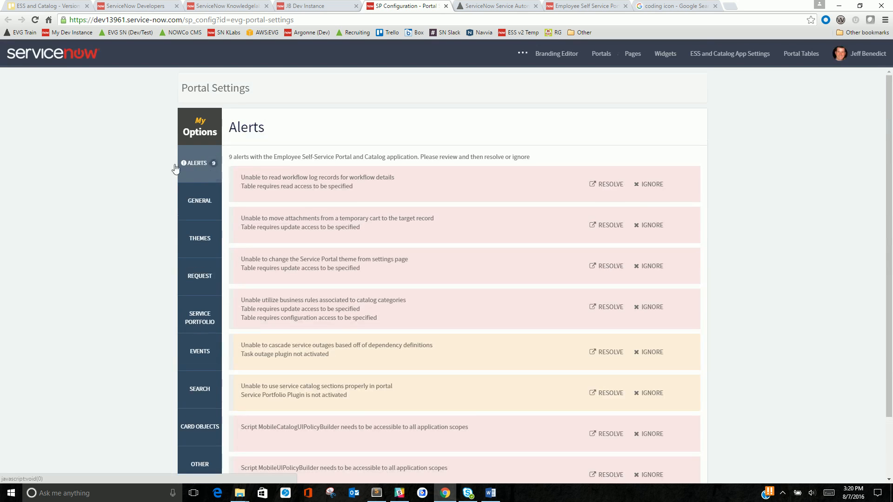
pyautogui.click(203, 174)
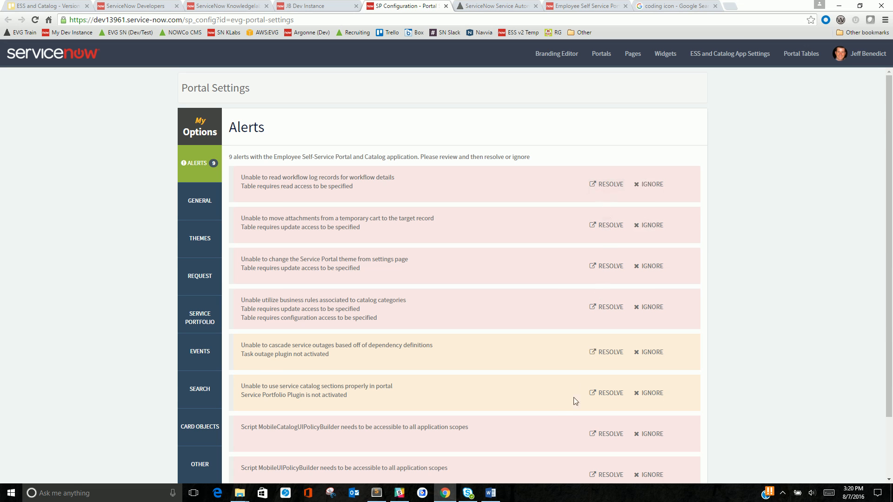
pyautogui.scroll(-2, 497, 305)
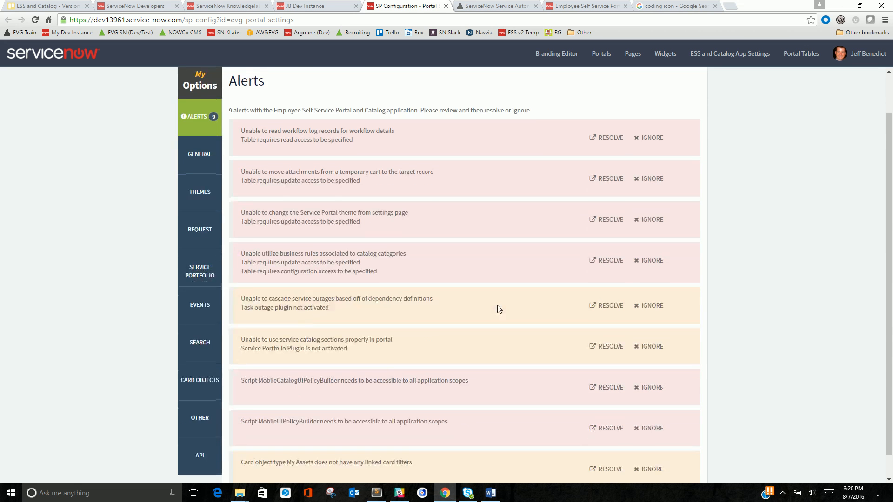
pyautogui.scroll(2, 498, 309)
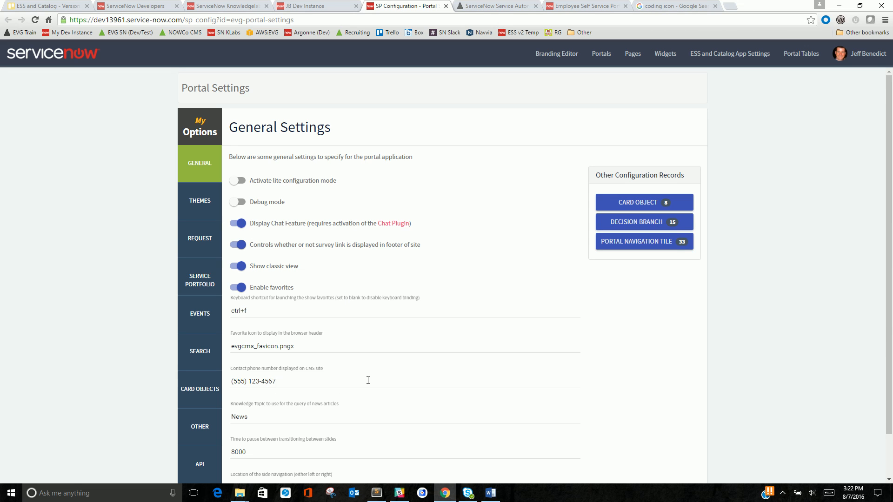
# - Examine the general settings for the favorites shortcut, browser icon, contact phone, news topic, slide pause time and side navigation location
pyautogui.moveTo(266, 312); pyautogui.dragTo(229, 309)
pyautogui.moveTo(308, 344); pyautogui.dragTo(231, 346)
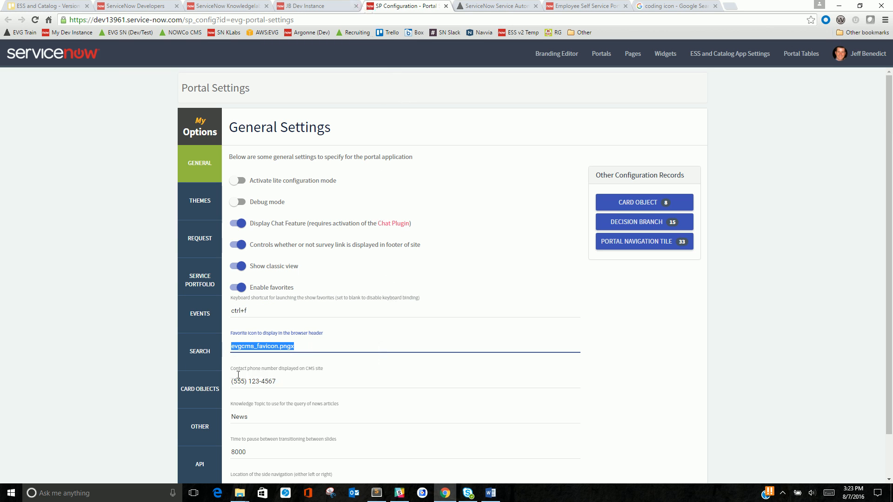
pyautogui.tripleClick(290, 381)
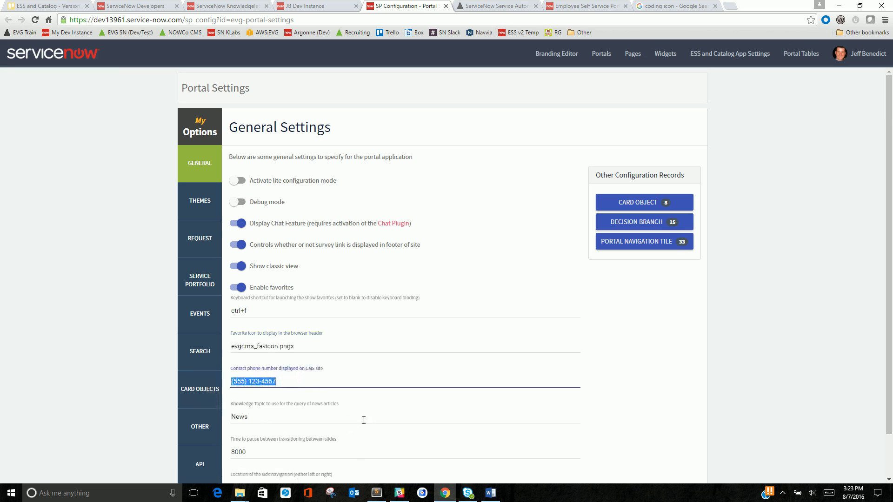
pyautogui.scroll(-1, 358, 432)
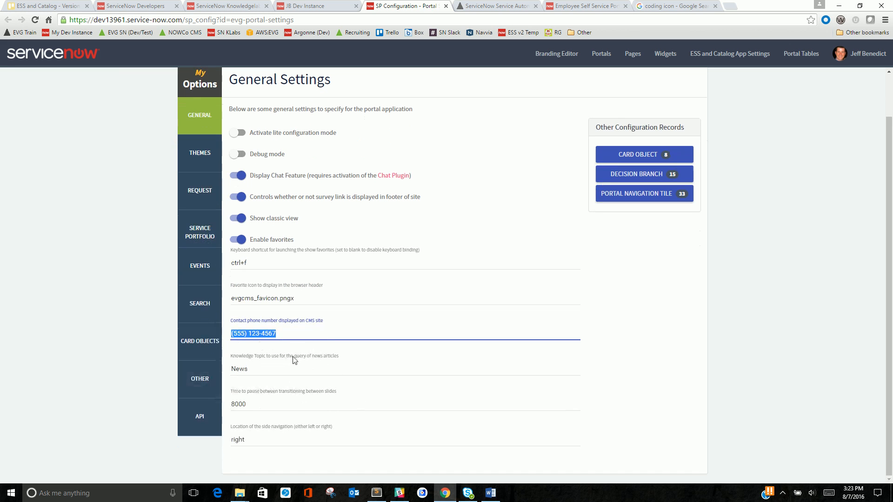
pyautogui.doubleClick(270, 369)
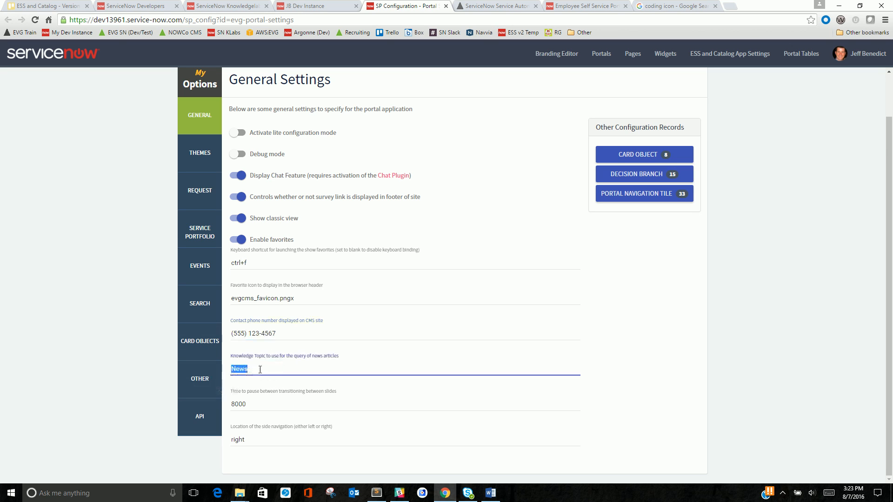
pyautogui.doubleClick(255, 369)
pyautogui.doubleClick(239, 370)
pyautogui.click(255, 403)
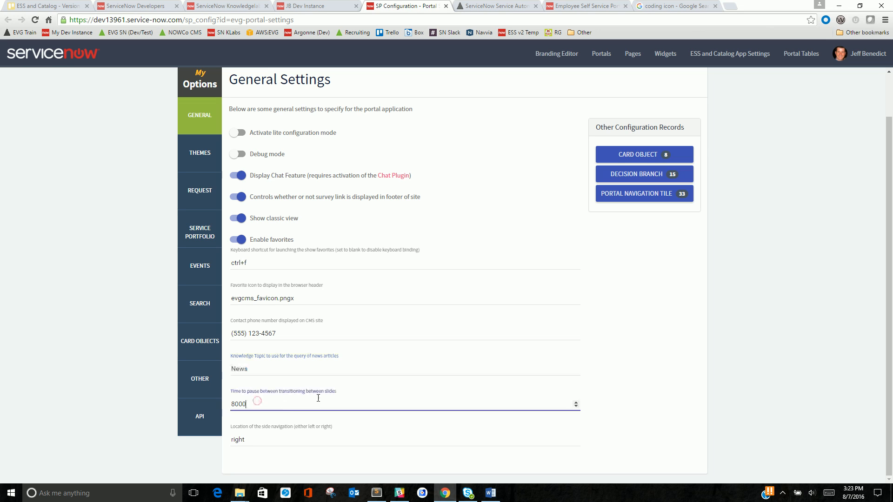
pyautogui.doubleClick(246, 438)
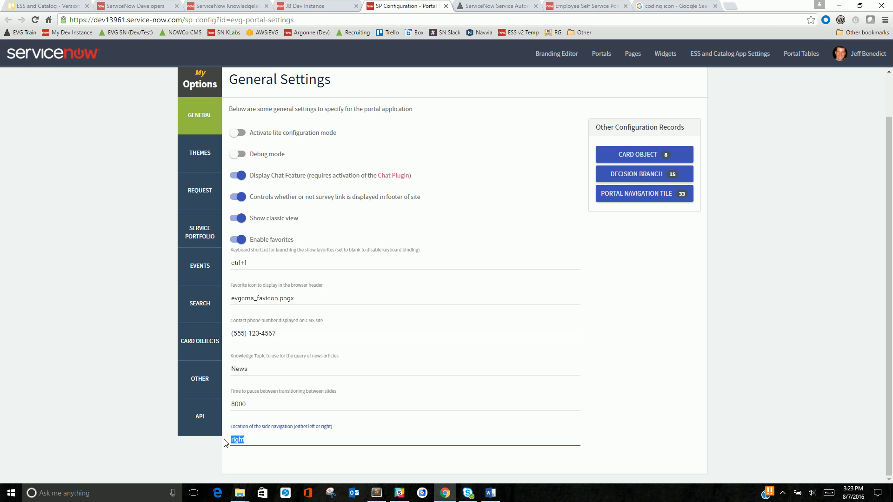
# - Show the available portal themes, check the Metro-Theme options and preview the Now-Theme
pyautogui.click(209, 157)
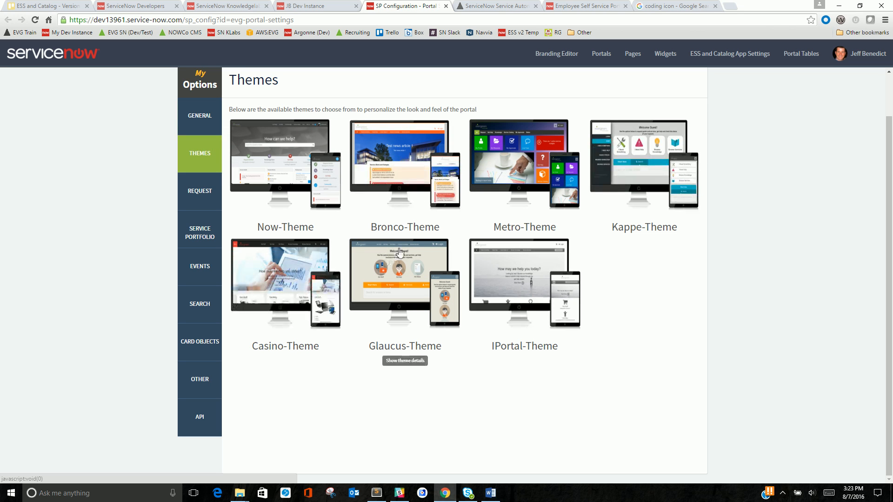
pyautogui.click(526, 172)
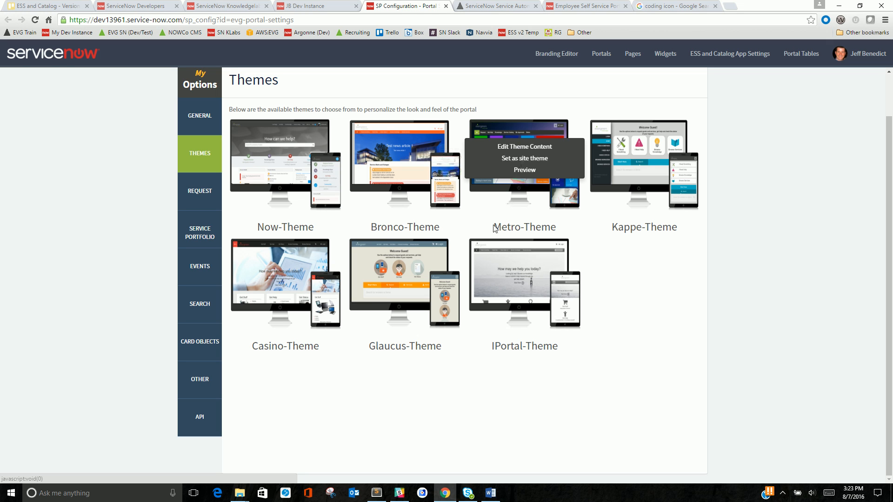
pyautogui.click(470, 219)
pyautogui.click(286, 173)
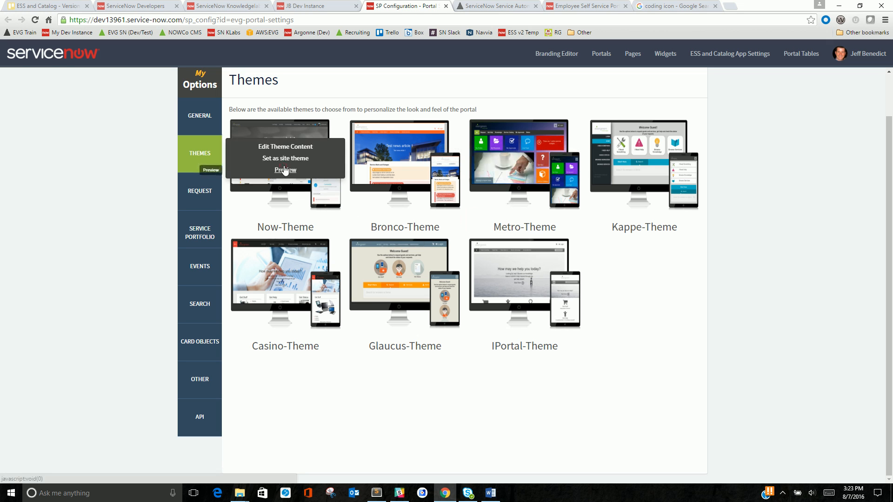
pyautogui.click(284, 171)
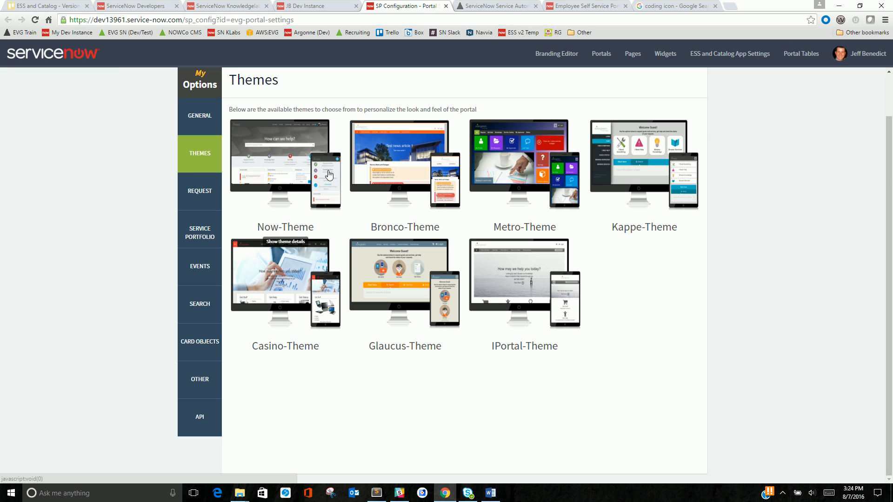
# - Launch the service portal from ESS Portal and Catalog and browse the news slides on its home page
pyautogui.scroll(1, 334, 235)
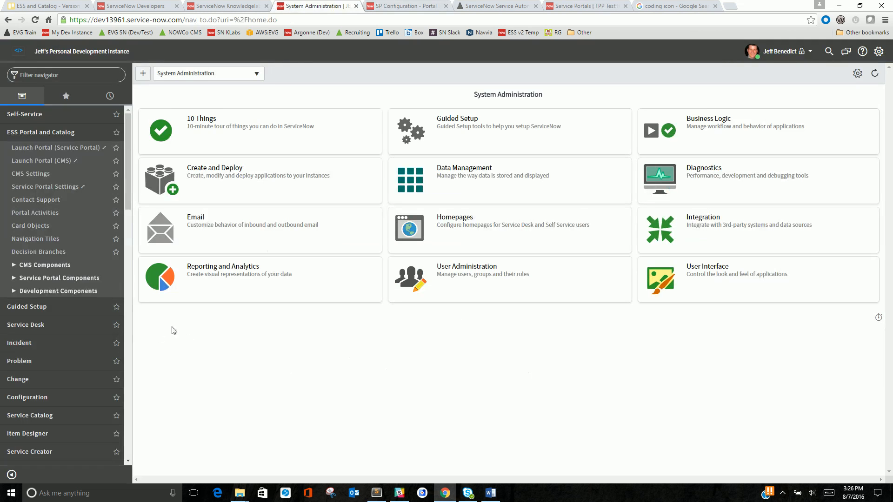
pyautogui.click(47, 149)
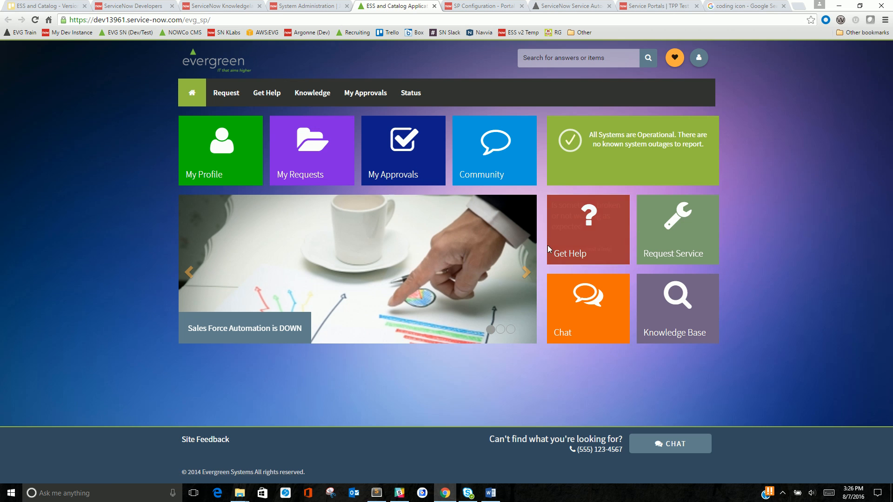
pyautogui.moveTo(613, 307)
pyautogui.click(526, 273)
pyautogui.click(526, 273)
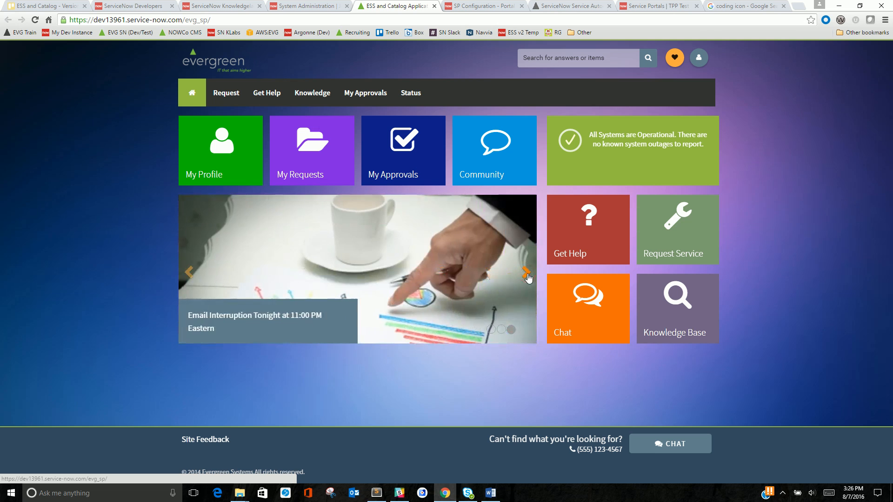
pyautogui.click(526, 274)
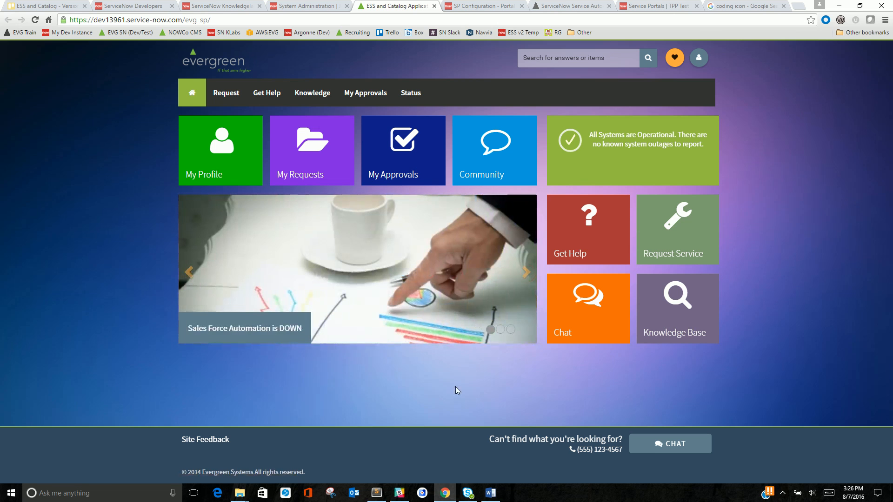
# - Look up the Sales Force Automation is DOWN article in the instance by its number, KB0000001, and open its knowledge record for editing
pyautogui.click(309, 6)
pyautogui.click(75, 79)
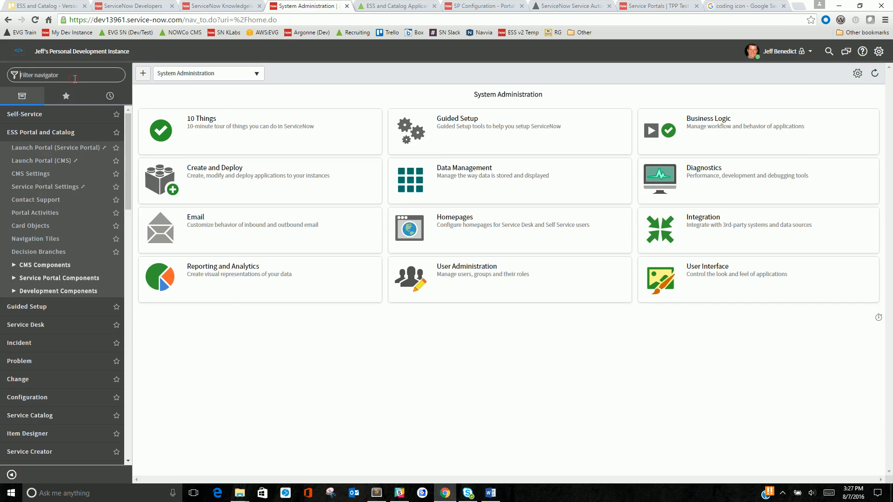
pyautogui.click(381, 5)
pyautogui.click(265, 333)
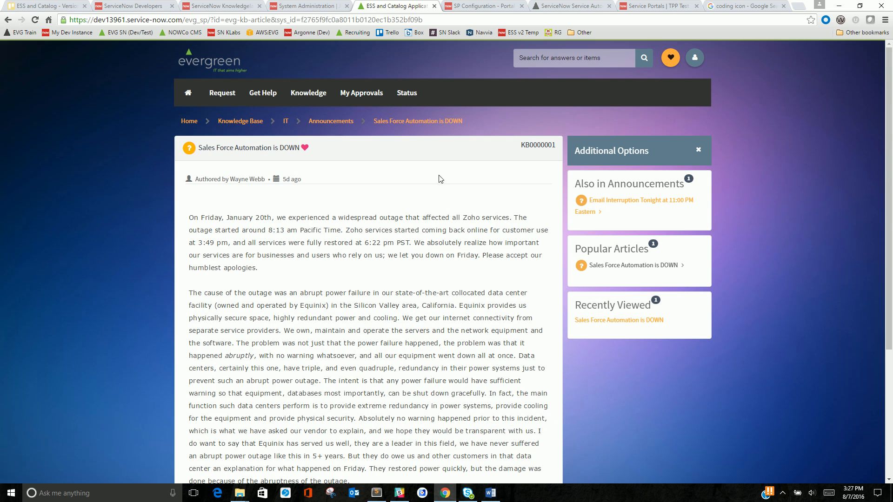
pyautogui.moveTo(517, 146); pyautogui.dragTo(556, 145)
pyautogui.hotkey('ctrl', 'c')
pyautogui.hotkey('ctrl', 'shift', 'Tab')
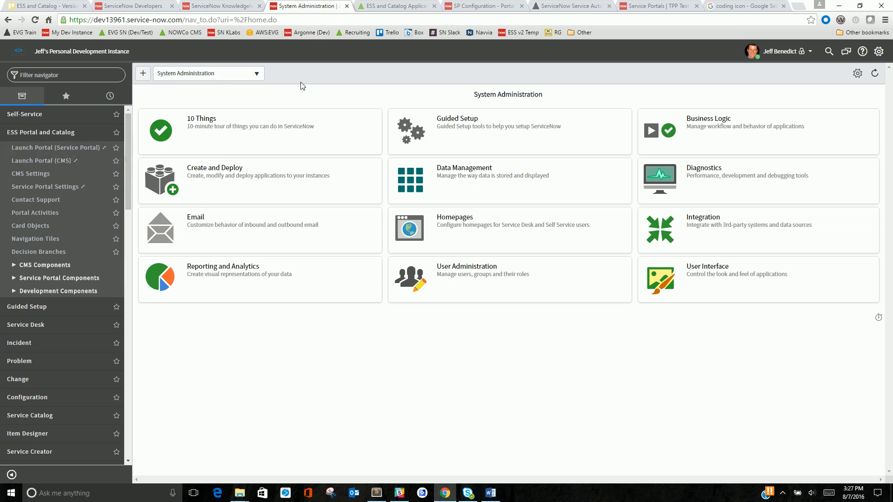
pyautogui.click(829, 51)
pyautogui.hotkey('ctrl', 'v')
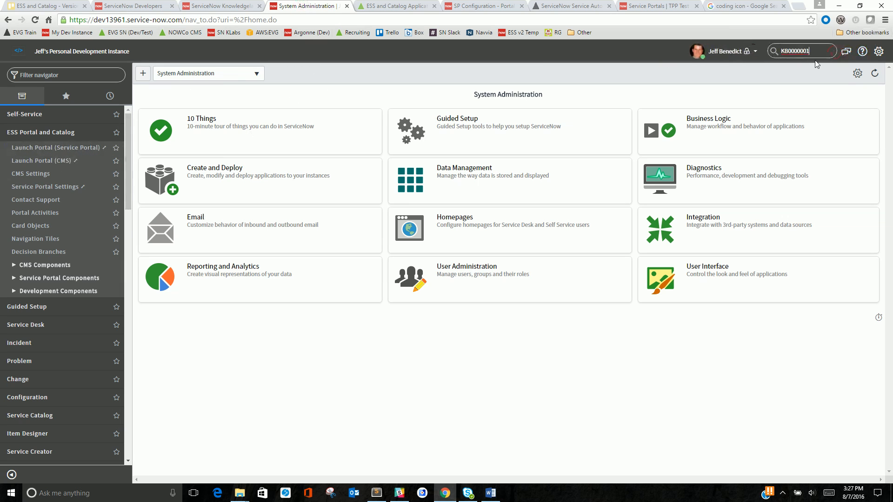
pyautogui.press('Return')
pyautogui.click(856, 75)
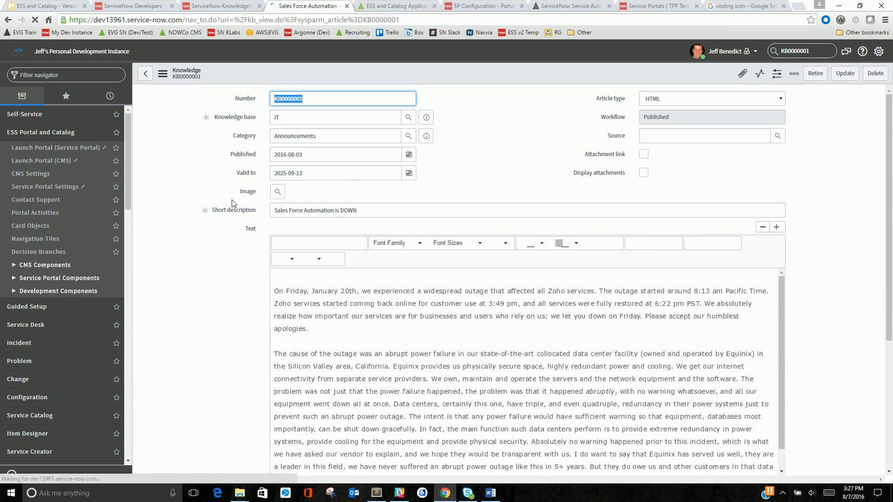
# - Add the Background Image field to the Knowledge form layout and save the layout
pyautogui.scroll(-2, 221, 288)
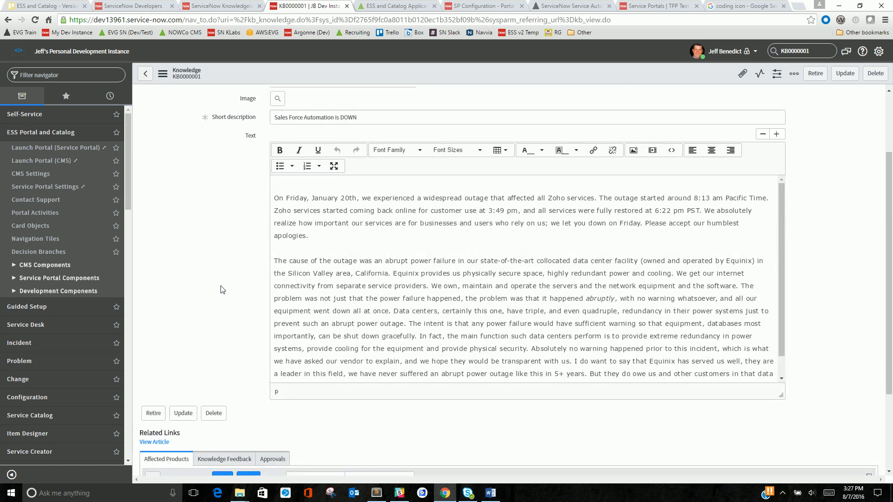
pyautogui.scroll(2, 221, 290)
pyautogui.rightClick(314, 74)
pyautogui.moveTo(327, 121)
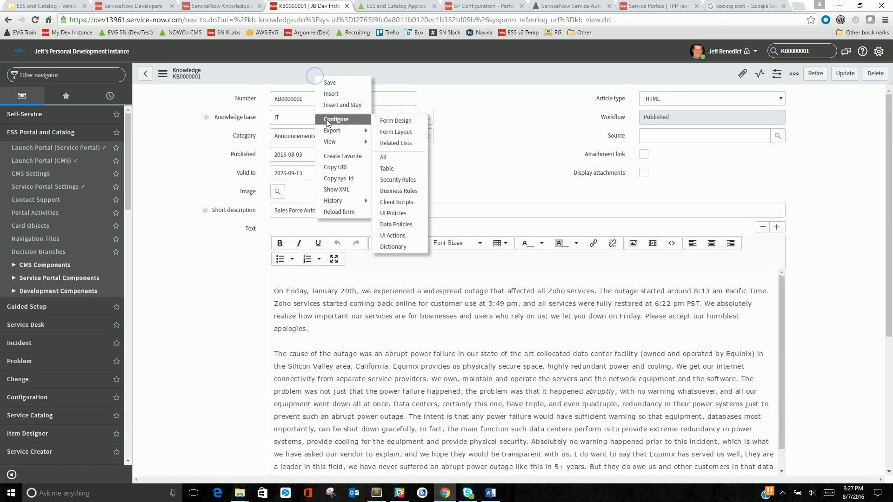
pyautogui.click(394, 132)
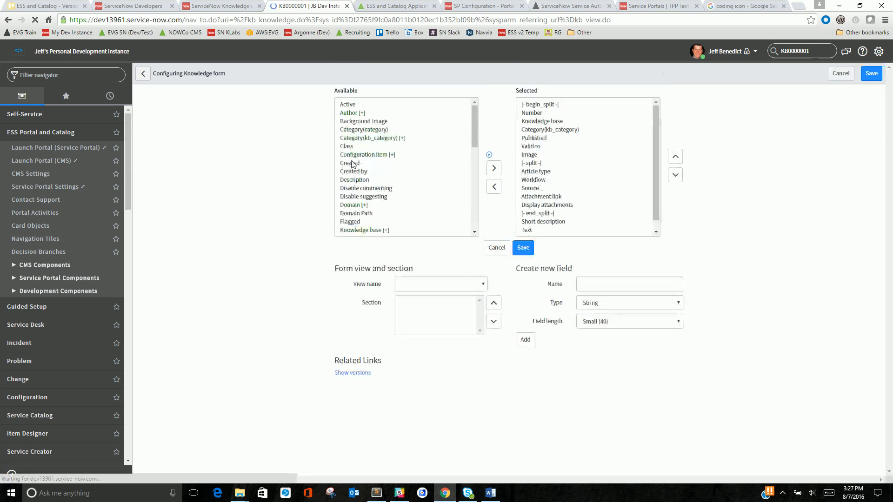
pyautogui.doubleClick(362, 121)
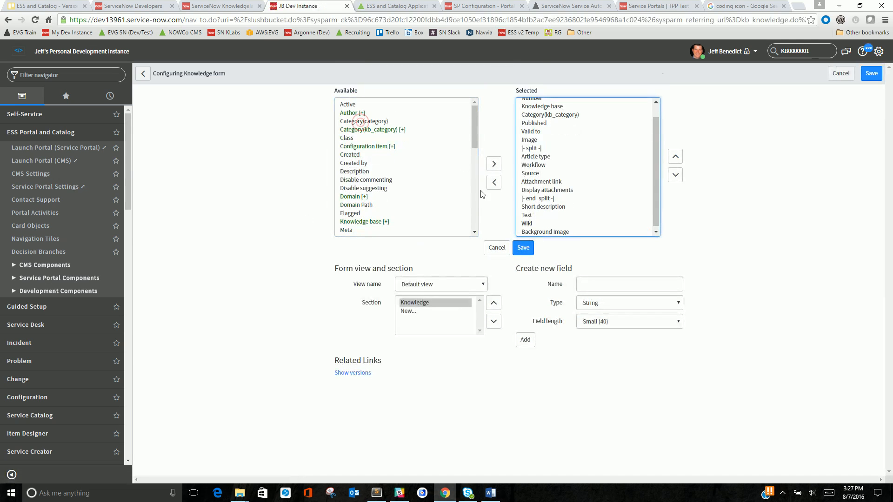
pyautogui.scroll(-1, 654, 201)
pyautogui.click(523, 247)
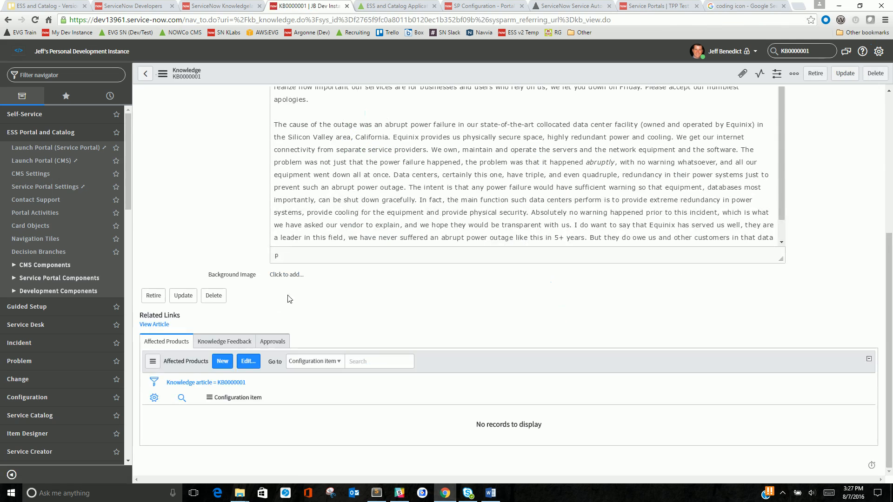
# - Upload the evgwallpaper picture as the background image of the Sales Force Automation is DOWN article
pyautogui.click(279, 274)
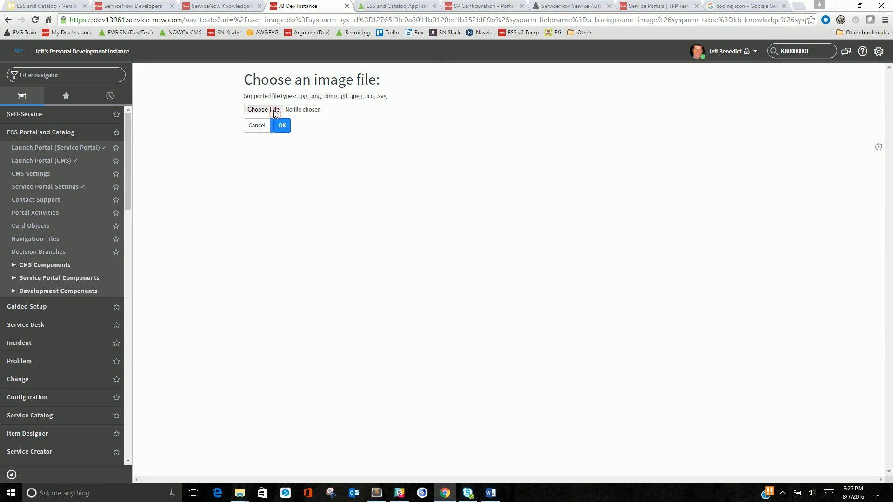
pyautogui.click(274, 111)
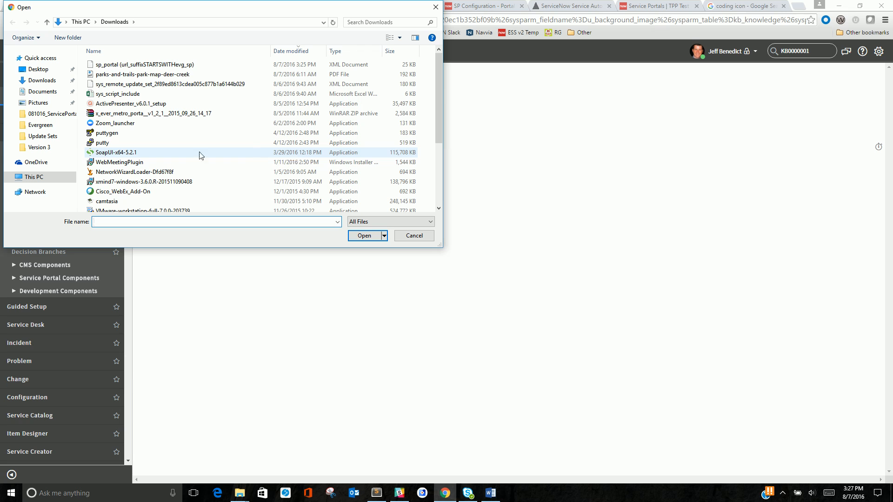
pyautogui.click(39, 103)
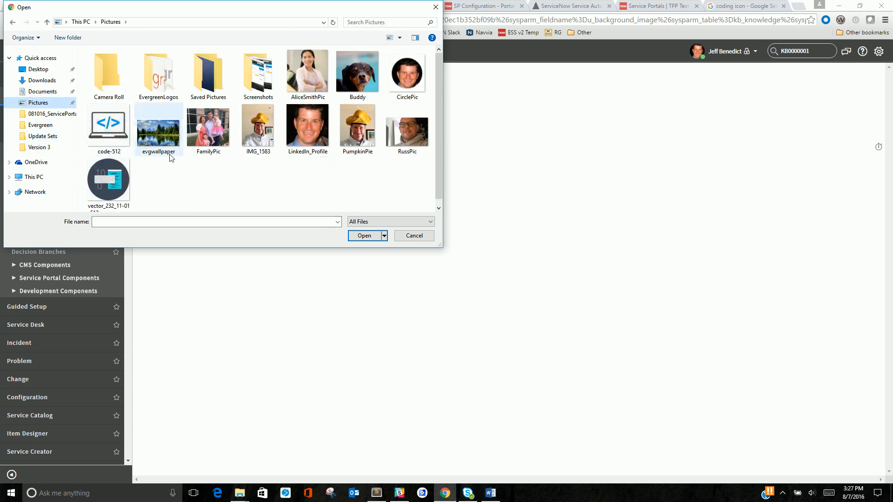
pyautogui.doubleClick(165, 141)
pyautogui.click(282, 126)
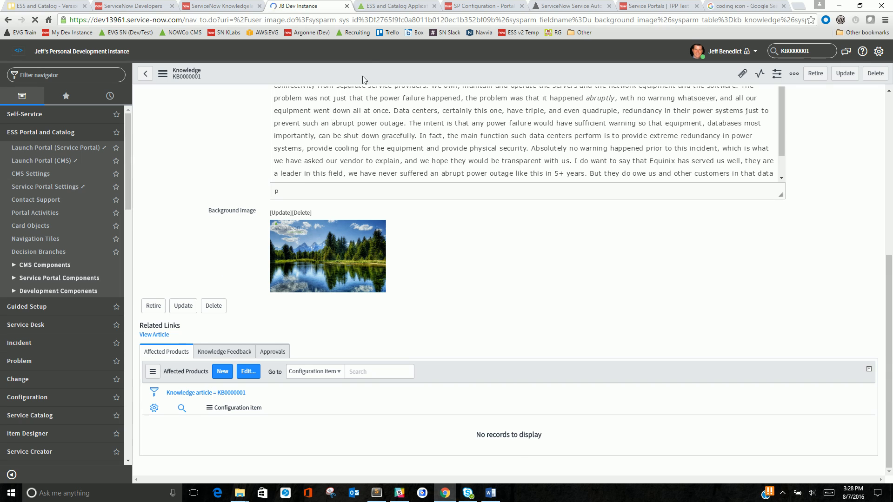
# - Check the article backgrounds in the portal's home page news slides and return to the knowledge record
pyautogui.click(389, 8)
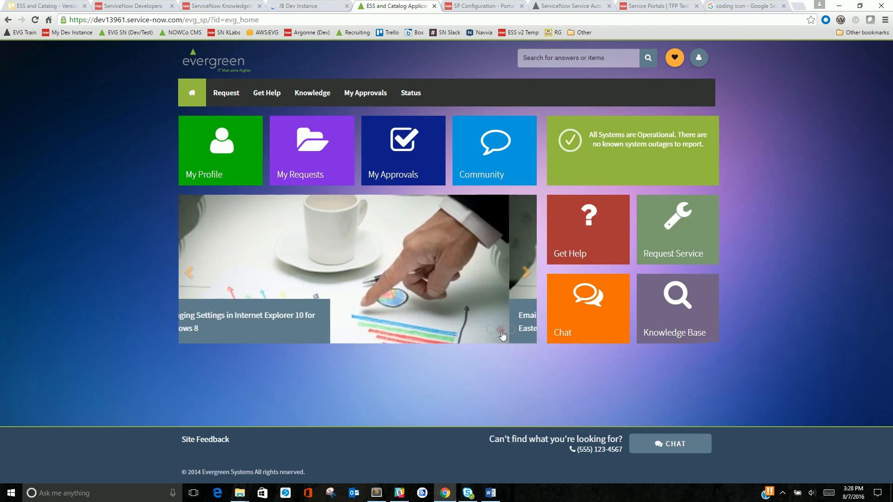
pyautogui.click(510, 331)
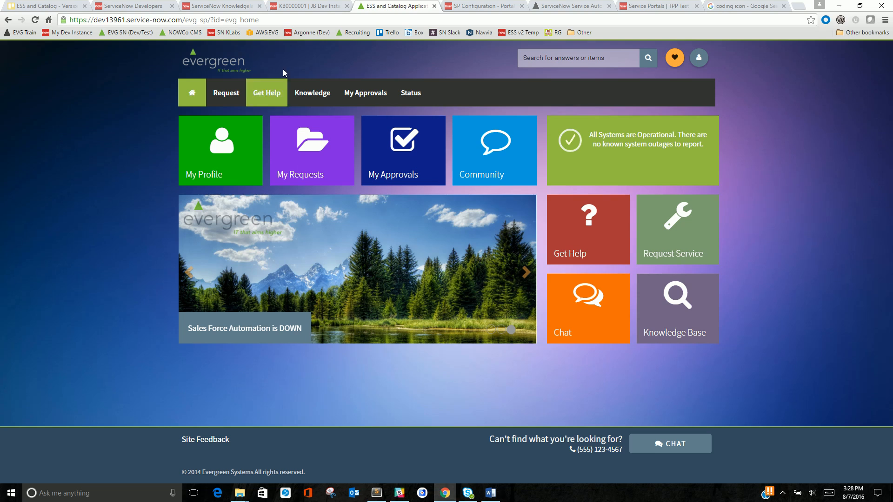
pyautogui.click(286, 6)
pyautogui.scroll(6, 558, 261)
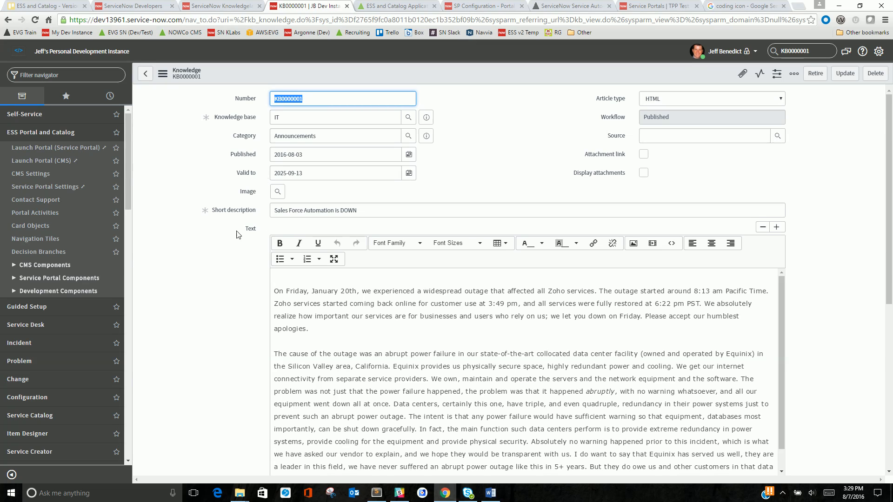
# - Test the portal's Get Help page by choosing the email related topic and the Access Issue category
pyautogui.click(396, 6)
pyautogui.click(256, 92)
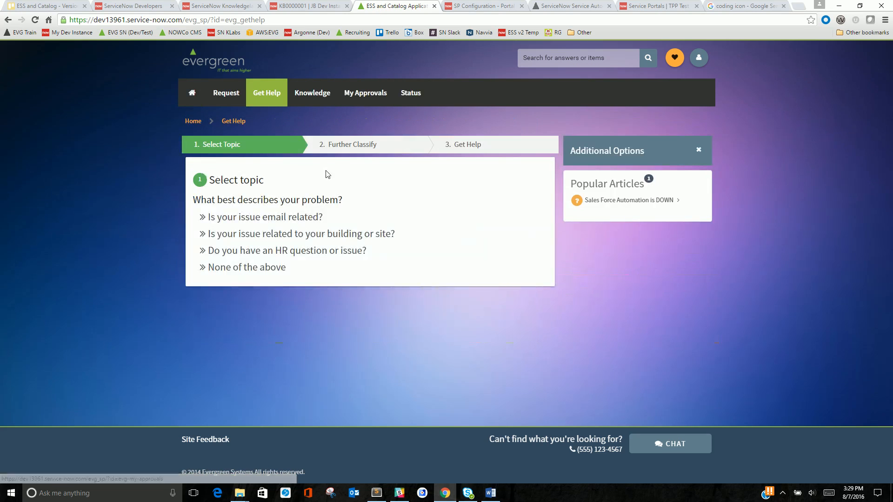
pyautogui.click(254, 216)
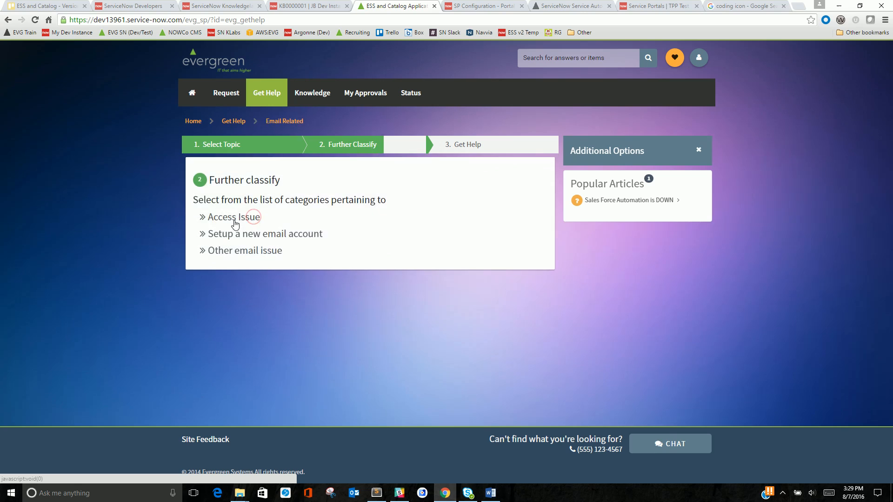
pyautogui.click(235, 222)
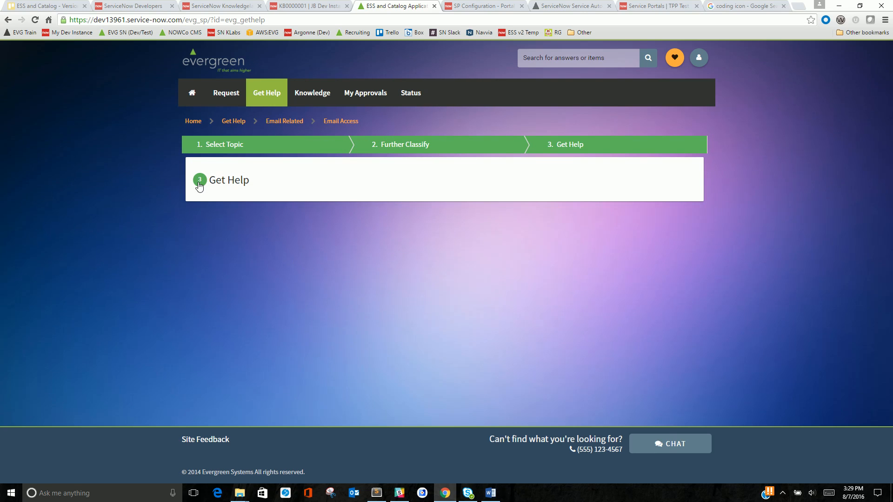
# - Open the email-access decision branch and the Something Broken record producer referenced as its selection item
pyautogui.click(215, 6)
pyautogui.click(307, 6)
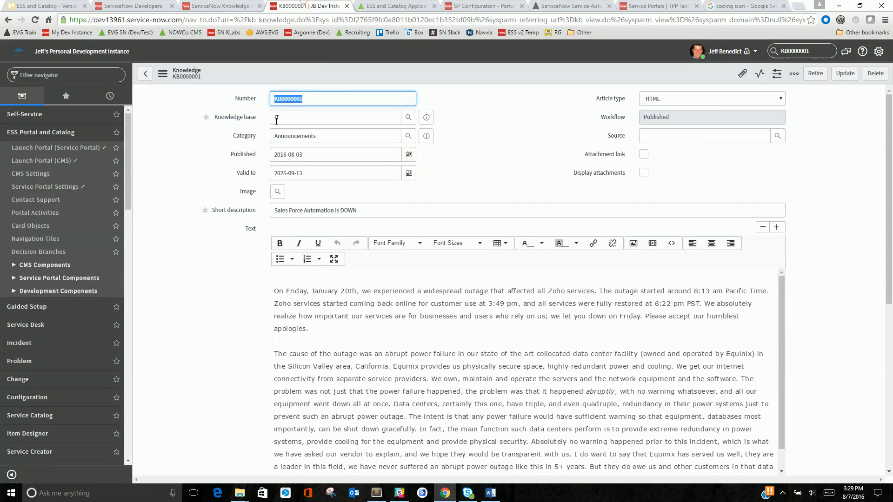
pyautogui.click(44, 252)
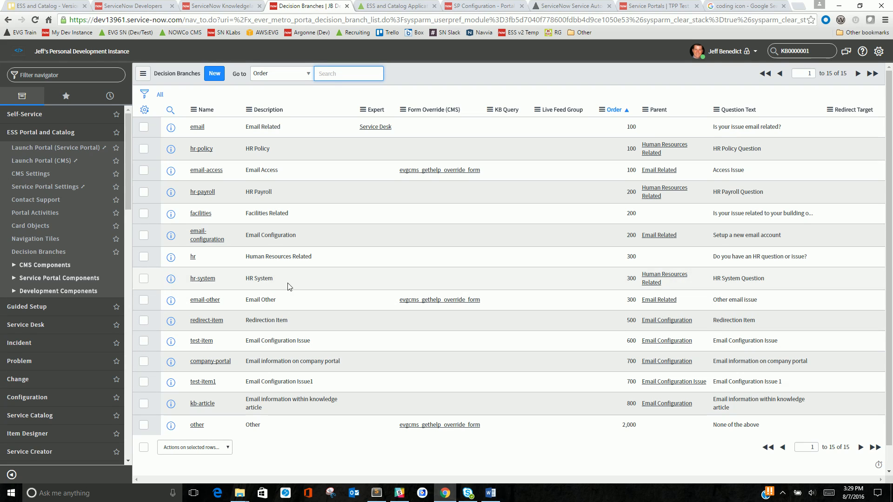
pyautogui.click(206, 170)
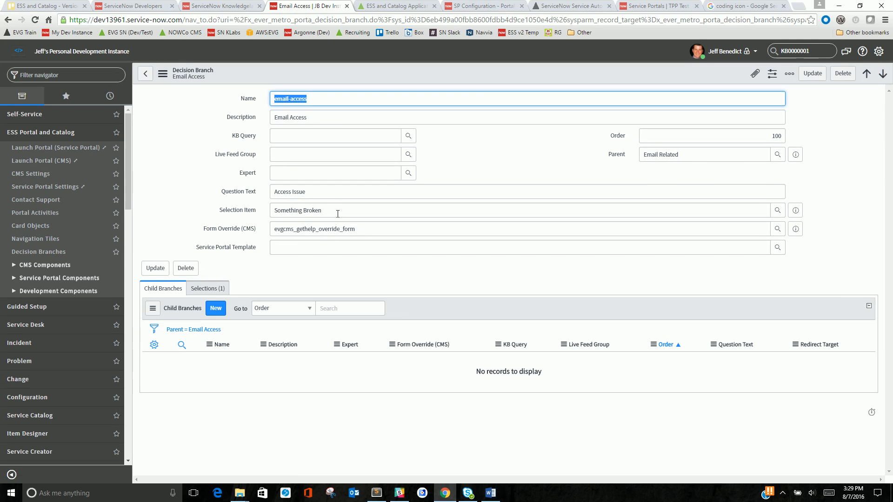
pyautogui.tripleClick(337, 211)
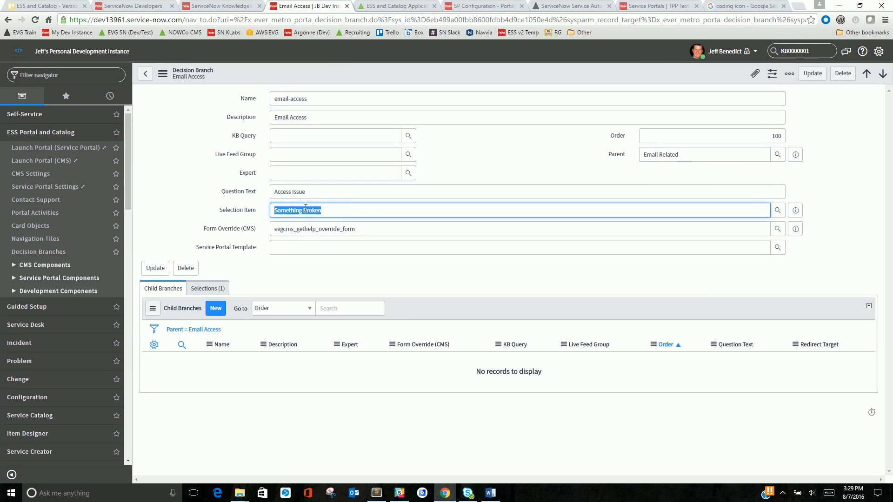
pyautogui.click(795, 210)
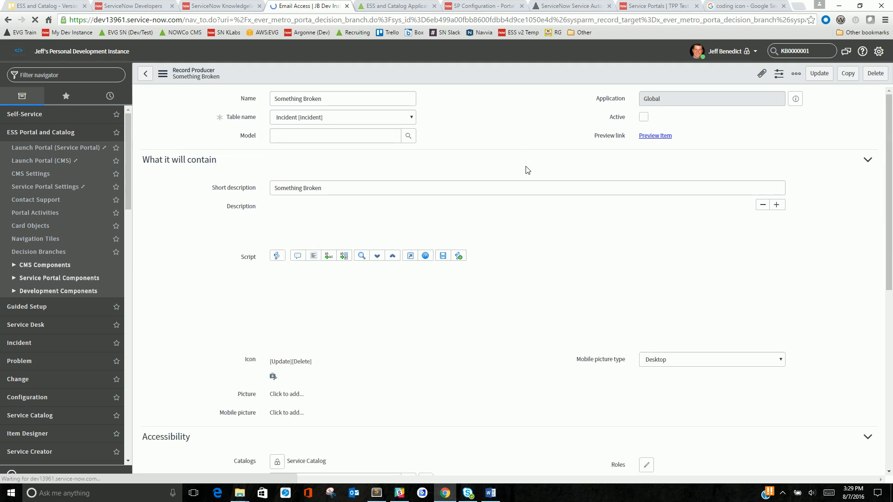
# - Activate the Something Broken record producer and save the record
pyautogui.click(643, 119)
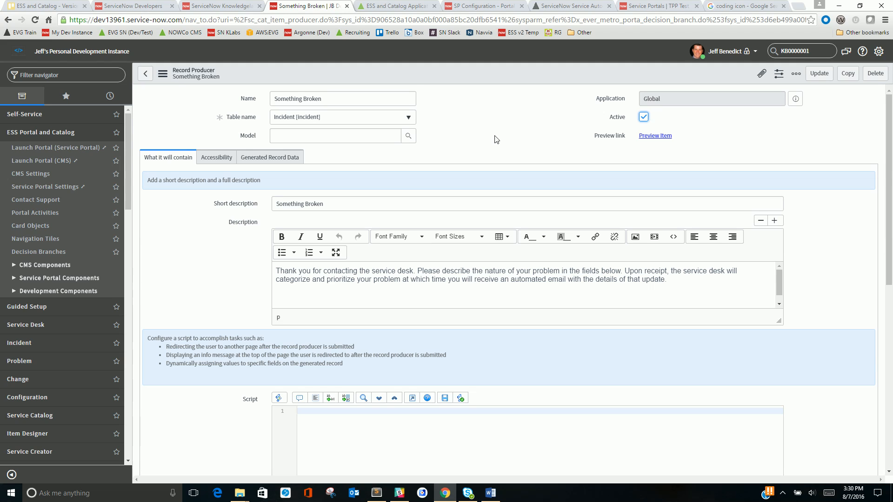
pyautogui.scroll(-1, 495, 138)
pyautogui.scroll(1, 493, 135)
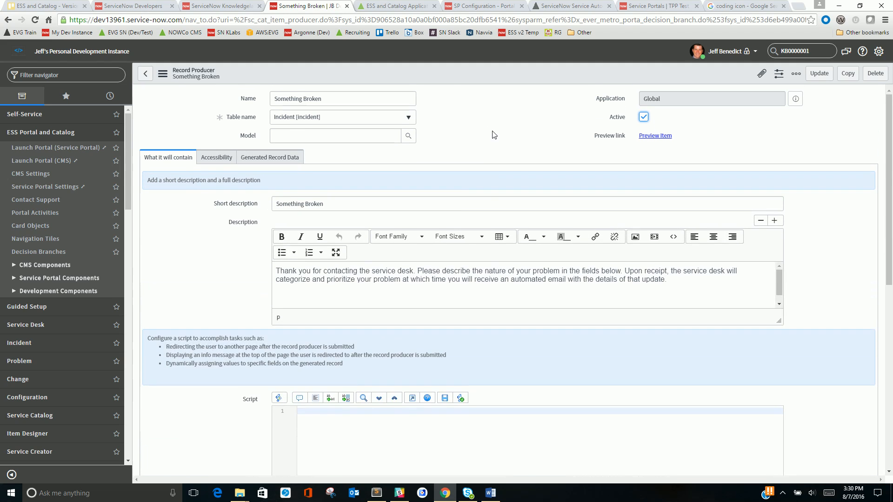
pyautogui.rightClick(448, 81)
pyautogui.click(455, 84)
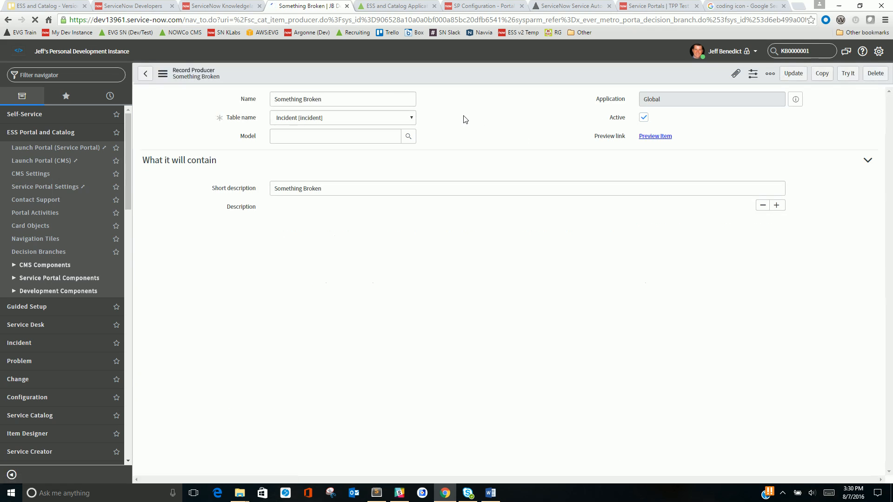
# - Reload the portal's Get Help page, clear its saved page data and test the email related topic with the Access Issue category
pyautogui.click(377, 6)
pyautogui.press('F5')
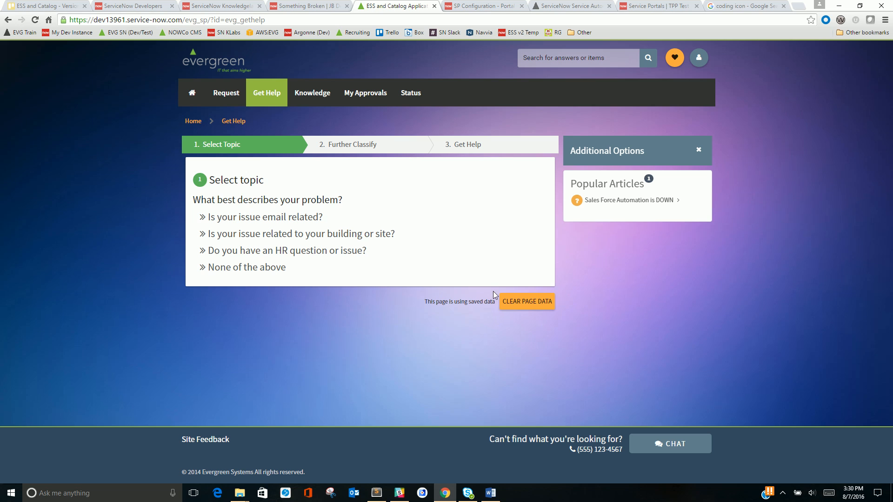
pyautogui.click(529, 303)
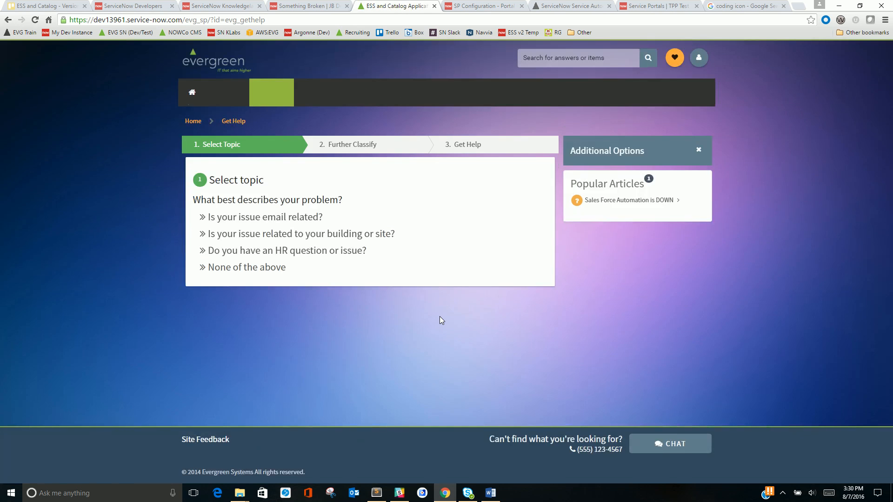
pyautogui.click(255, 217)
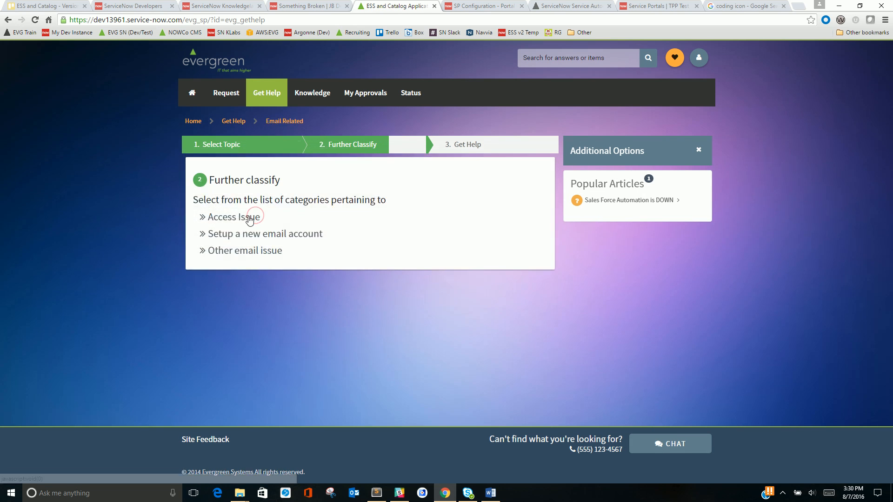
pyautogui.click(247, 218)
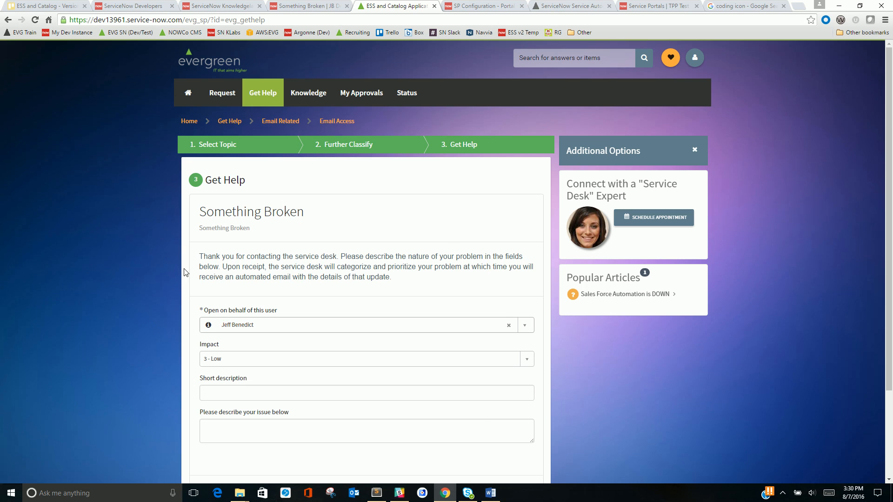
# - Add the Service Portal Template field below Model in the Something Broken record producer's form layout and save the layout
pyautogui.click(304, 6)
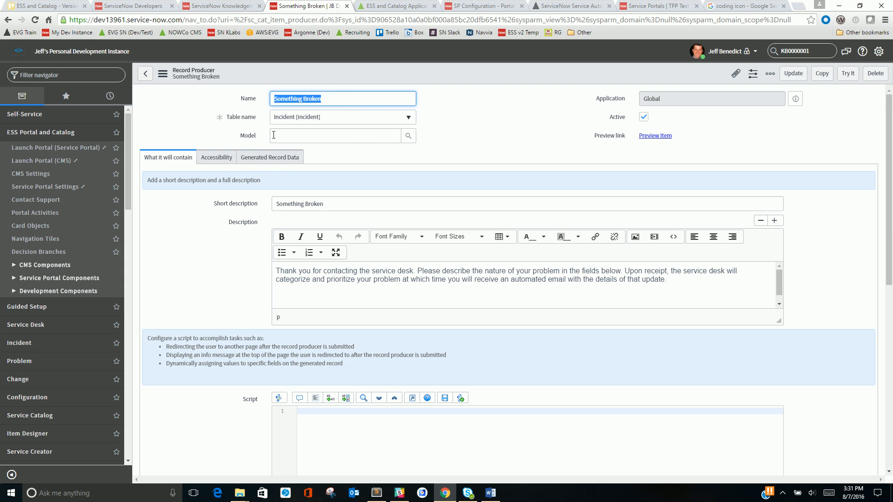
pyautogui.rightClick(357, 71)
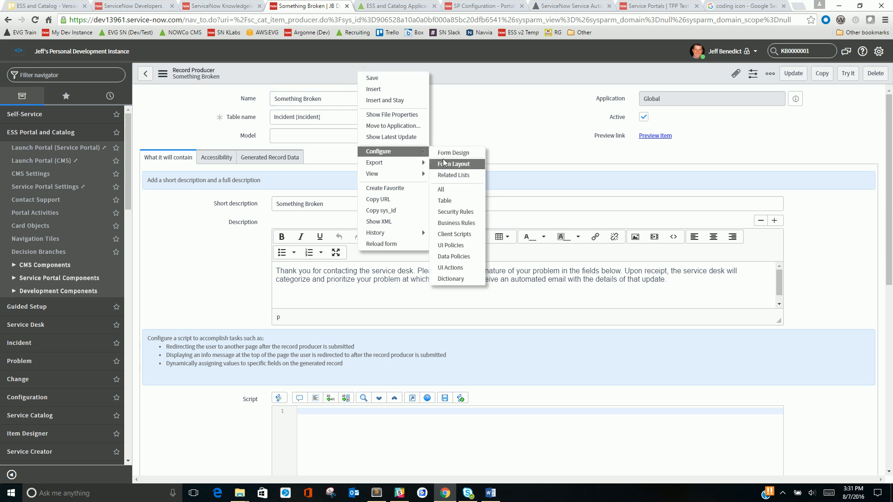
pyautogui.click(445, 163)
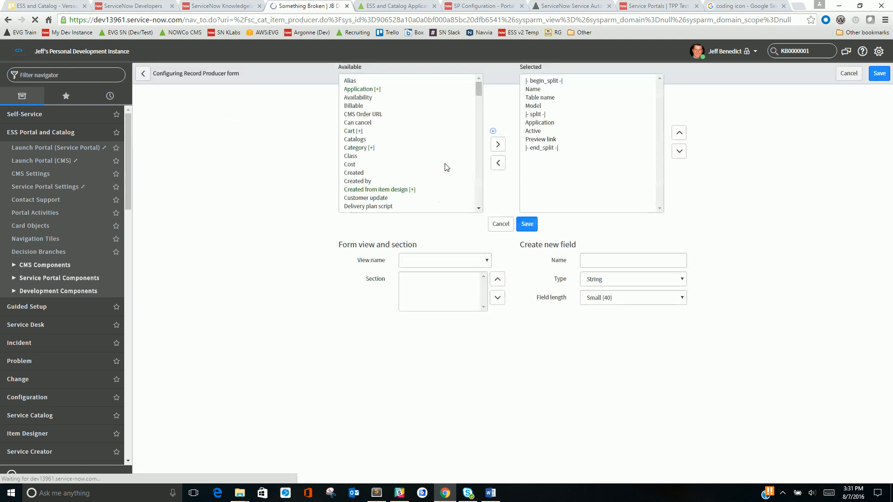
pyautogui.click(367, 188)
pyautogui.write('se')
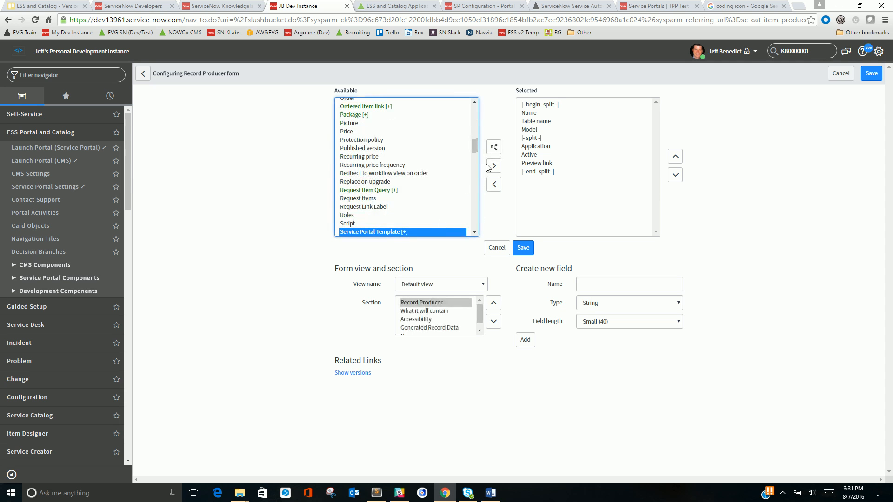
pyautogui.click(494, 165)
pyautogui.click(674, 158)
pyautogui.click(675, 158)
pyautogui.click(674, 159)
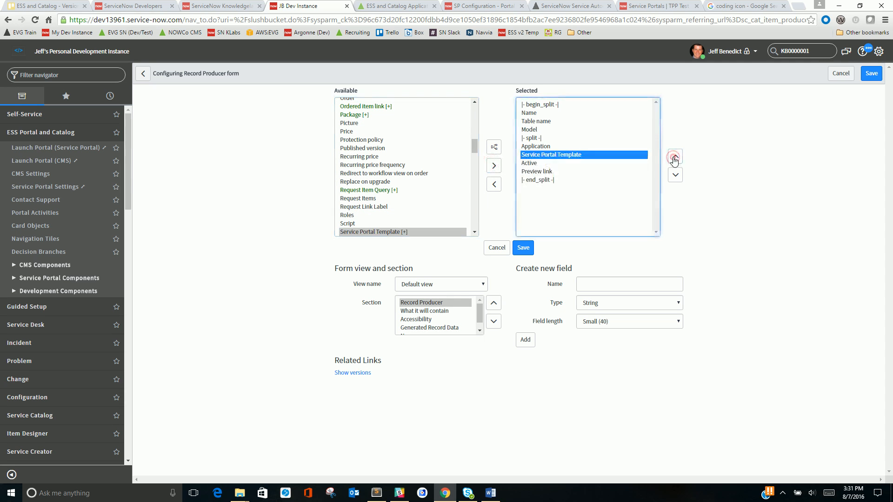
pyautogui.click(674, 158)
pyautogui.click(674, 158)
pyautogui.click(525, 246)
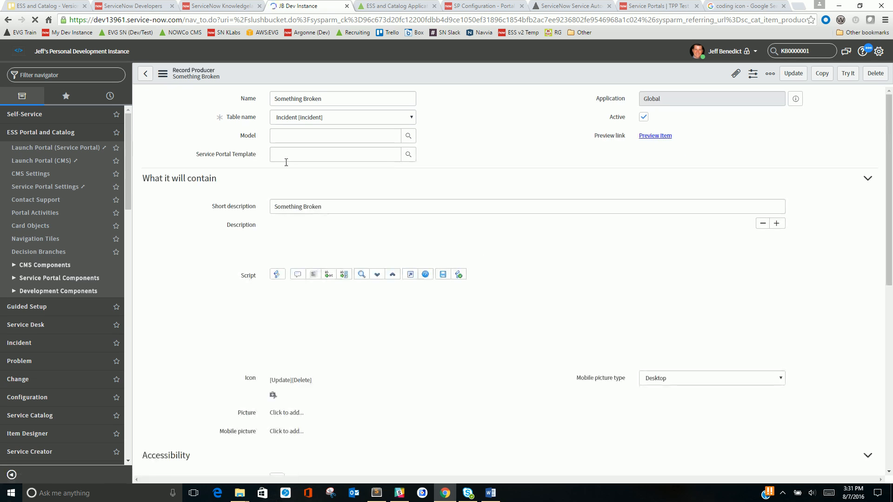
# - Set the record producer's Service Portal Template to custom/something-broken and save the record
pyautogui.click(290, 155)
pyautogui.write('*')
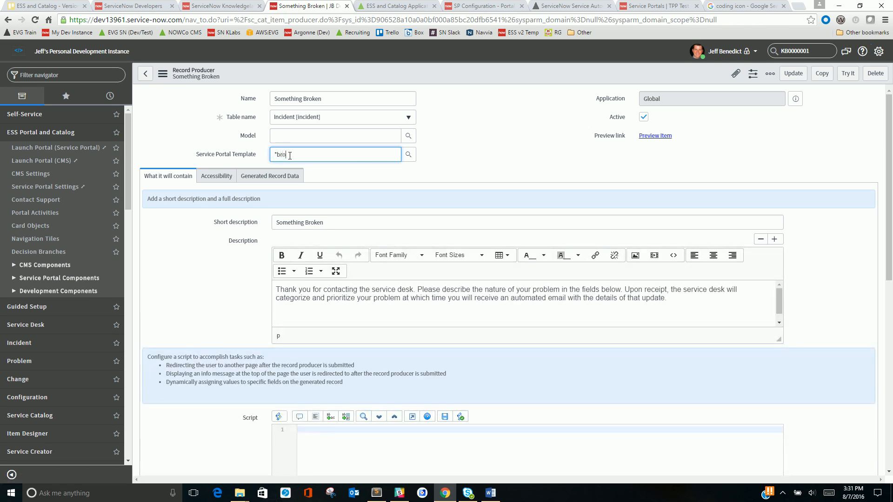
pyautogui.write('broken')
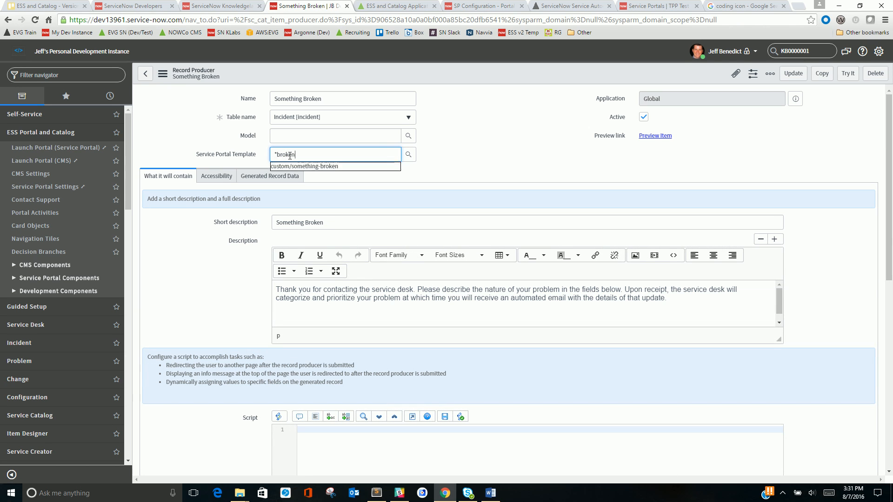
pyautogui.click(290, 166)
pyautogui.rightClick(407, 81)
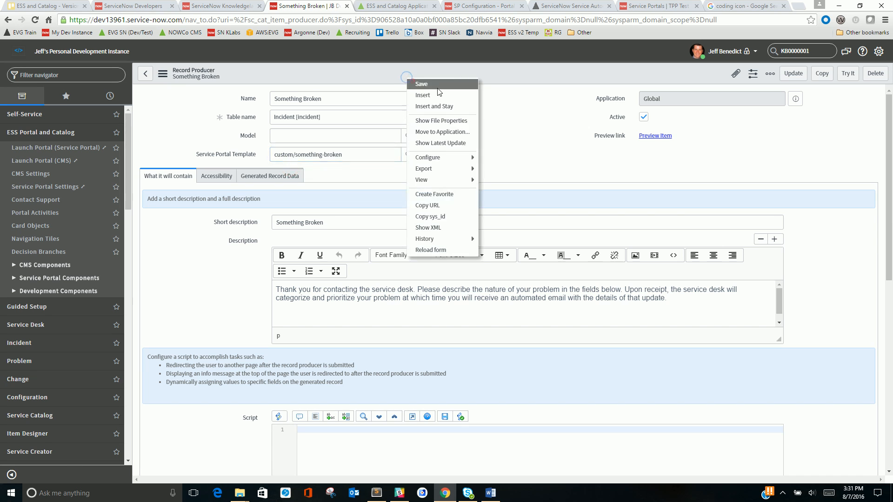
pyautogui.click(420, 87)
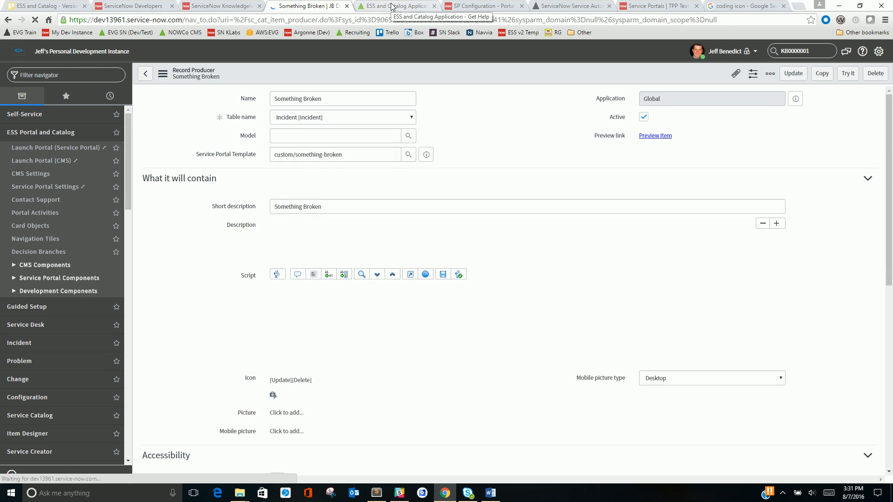
# - Refresh the portal's Get Help page and retest the email related Access Issue path with the assigned template
pyautogui.click(391, 7)
pyautogui.click(35, 20)
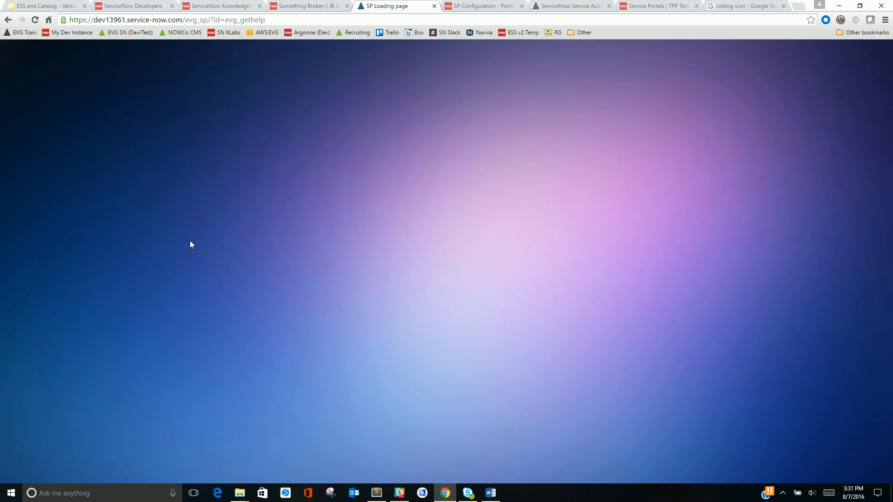
pyautogui.click(232, 219)
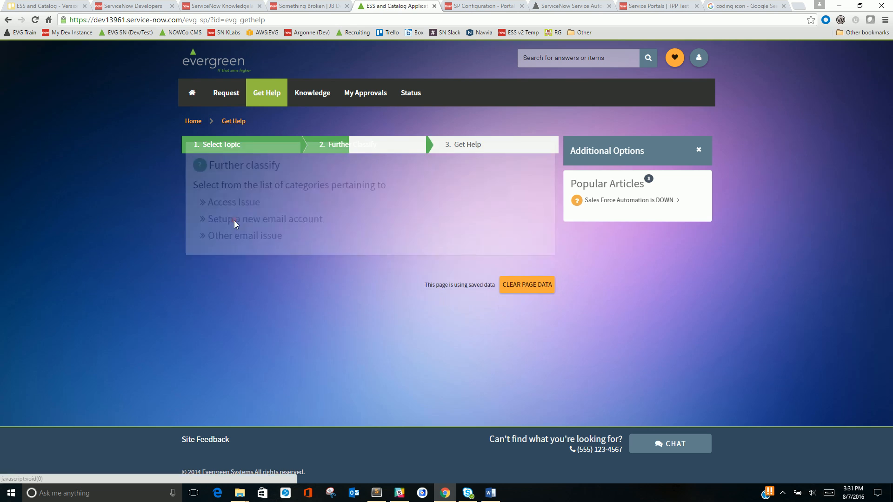
pyautogui.click(235, 219)
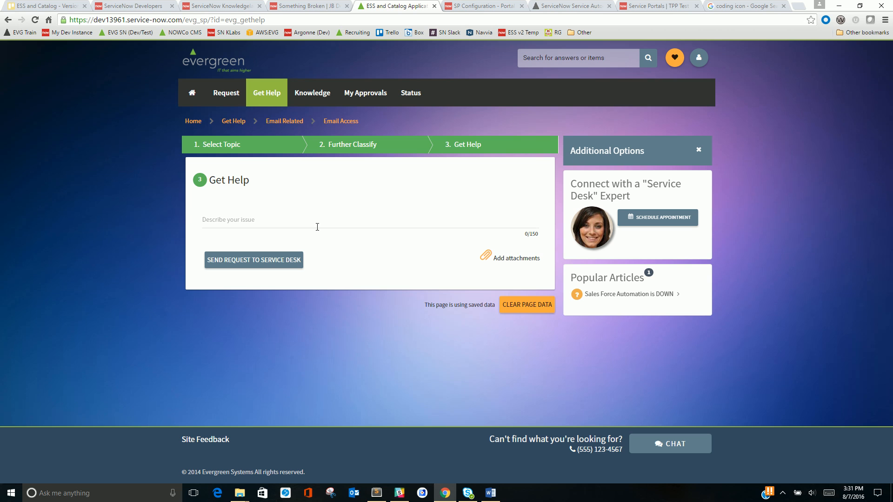
# - Open the Decision Branches list and personalize its columns to show only Selection Item
pyautogui.click(301, 7)
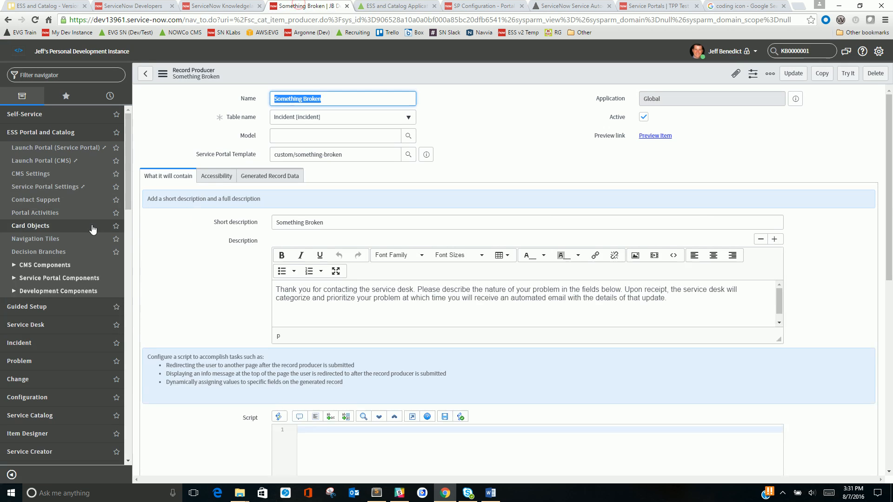
pyautogui.click(107, 252)
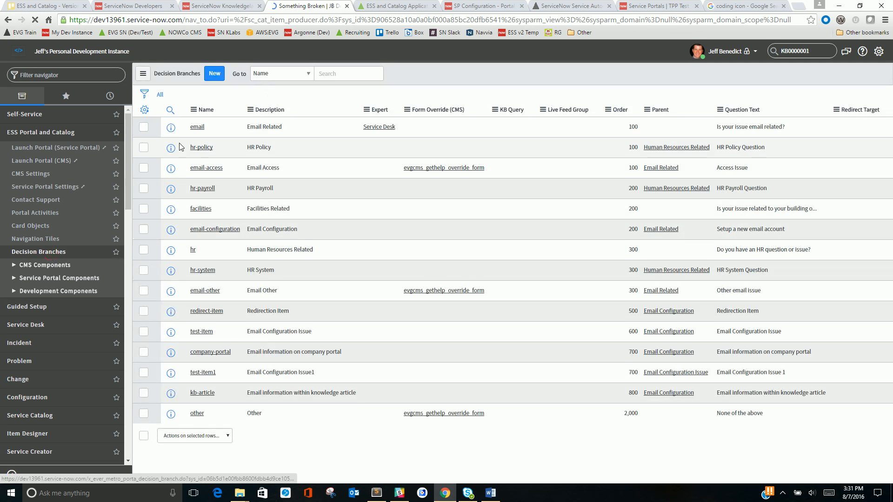
pyautogui.click(144, 110)
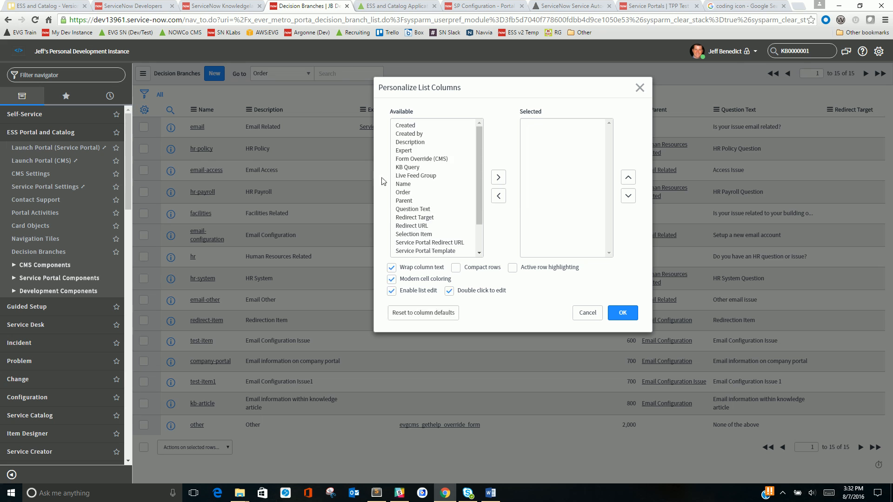
pyautogui.click(414, 234)
pyautogui.click(498, 178)
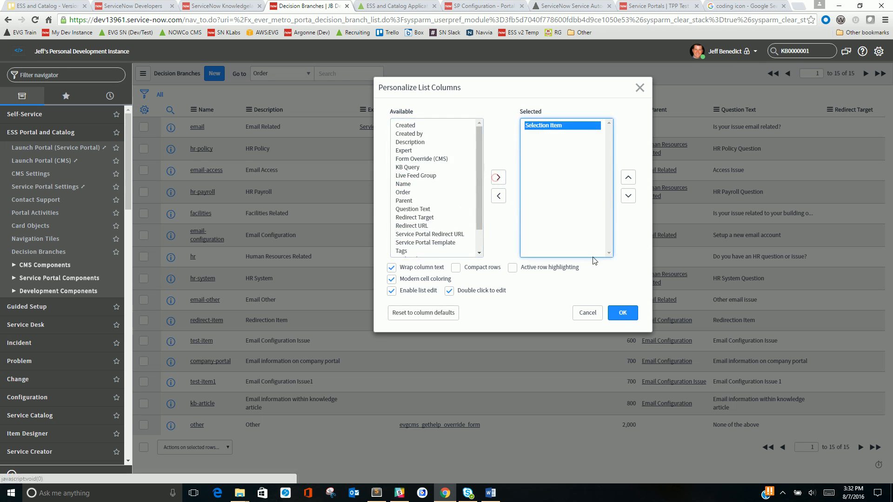
pyautogui.click(623, 316)
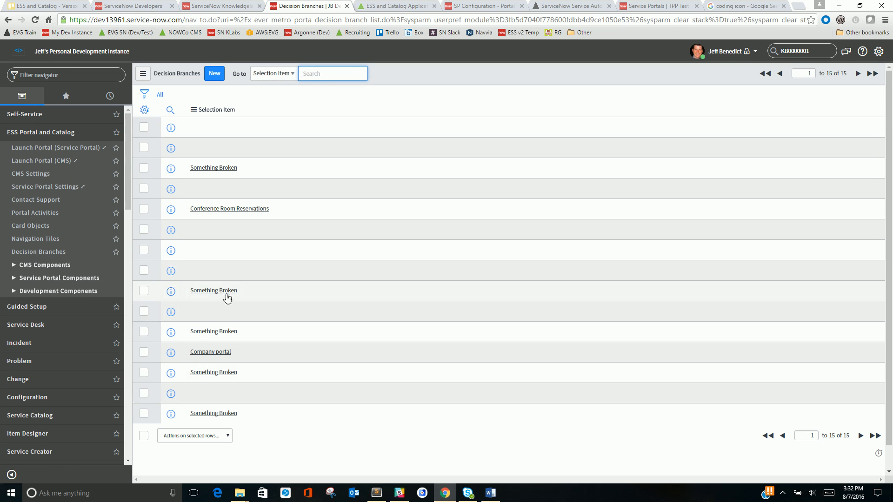
# - Switch to the Word installation guide and examine the redirect script for Get Help record producers, including its GlideTransaction condition
pyautogui.click(490, 493)
pyautogui.scroll(-15, 389, 325)
pyautogui.scroll(-20, 388, 325)
pyautogui.scroll(-20, 389, 324)
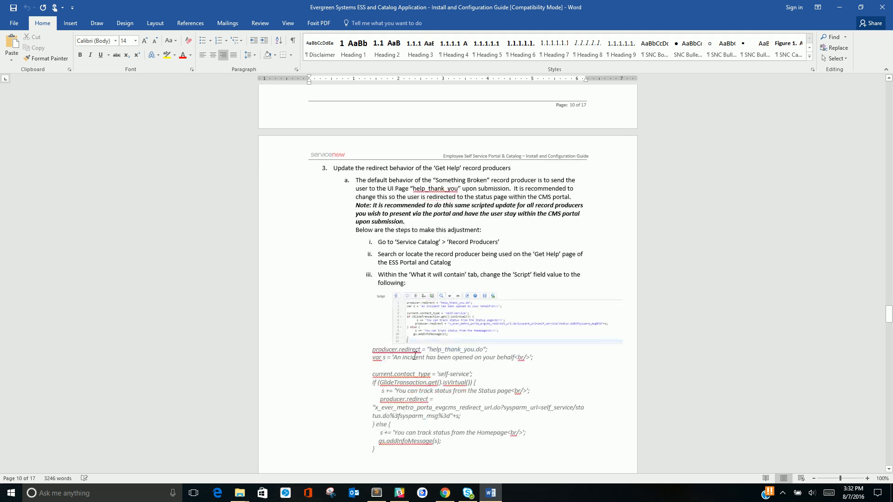
pyautogui.moveTo(370, 349); pyautogui.dragTo(437, 448)
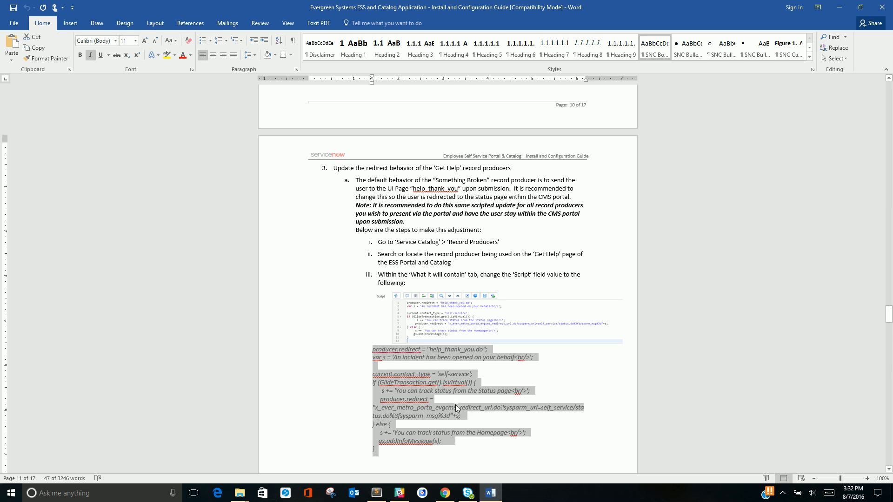
pyautogui.click(403, 443)
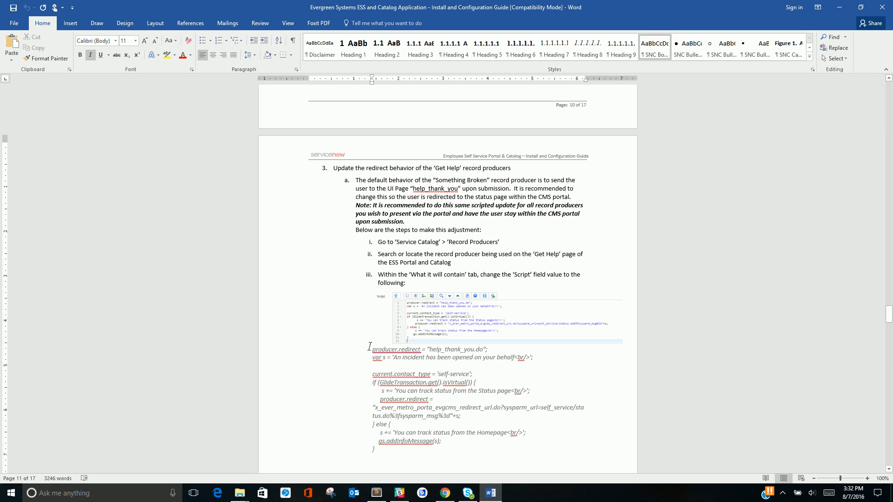
pyautogui.moveTo(372, 381); pyautogui.dragTo(495, 381)
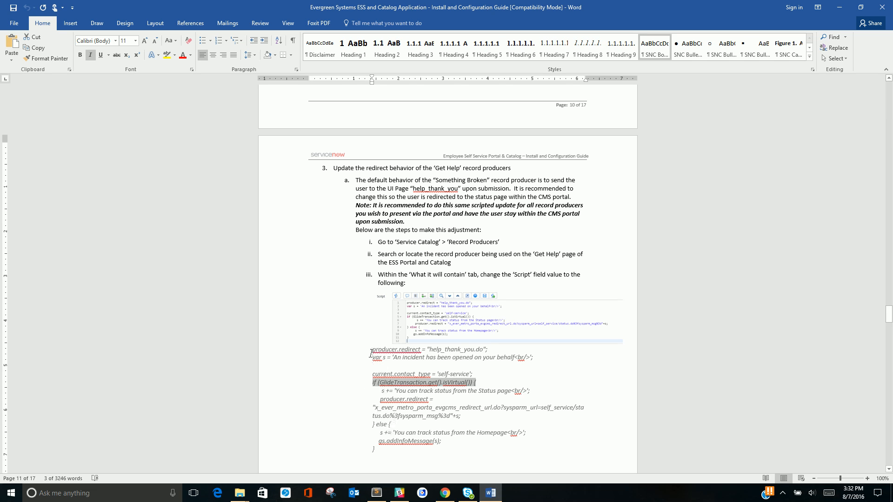
pyautogui.moveTo(372, 349); pyautogui.dragTo(375, 451)
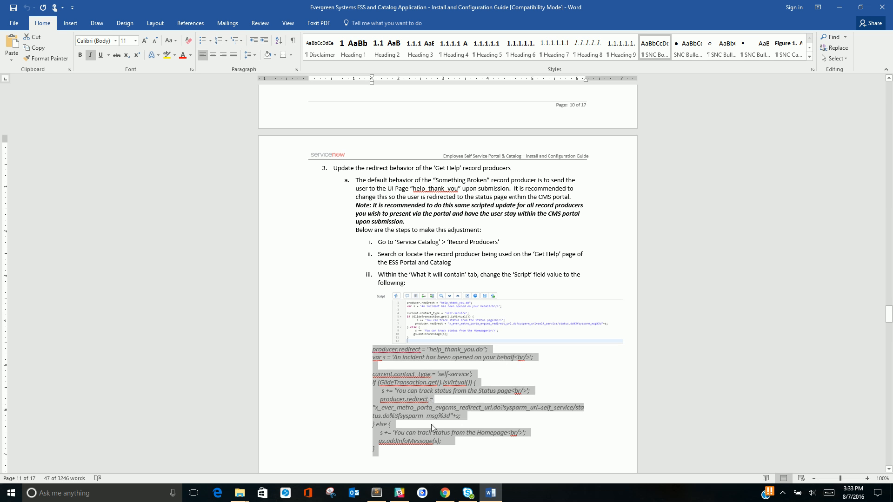
# - Return to ServiceNow in the browser, open the Service Portal Settings and go to the Service Portal configuration homepage
pyautogui.hotkey('alt', 'Tab')
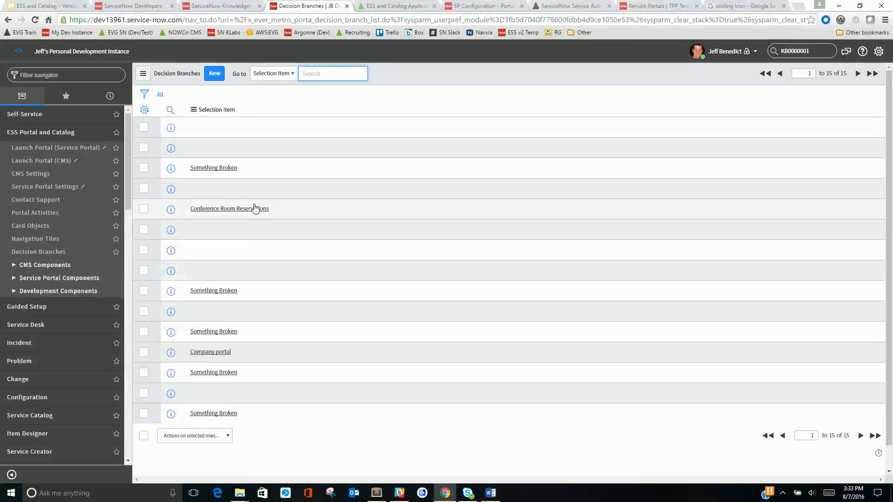
pyautogui.click(39, 190)
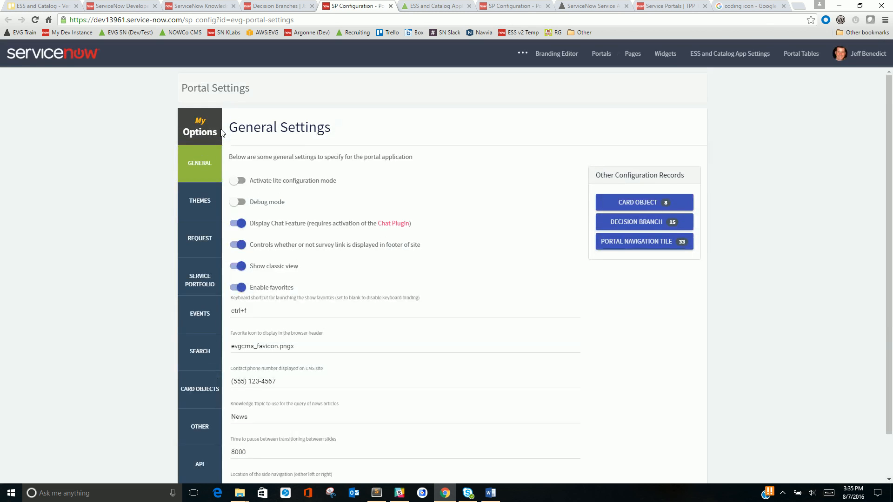
pyautogui.click(74, 57)
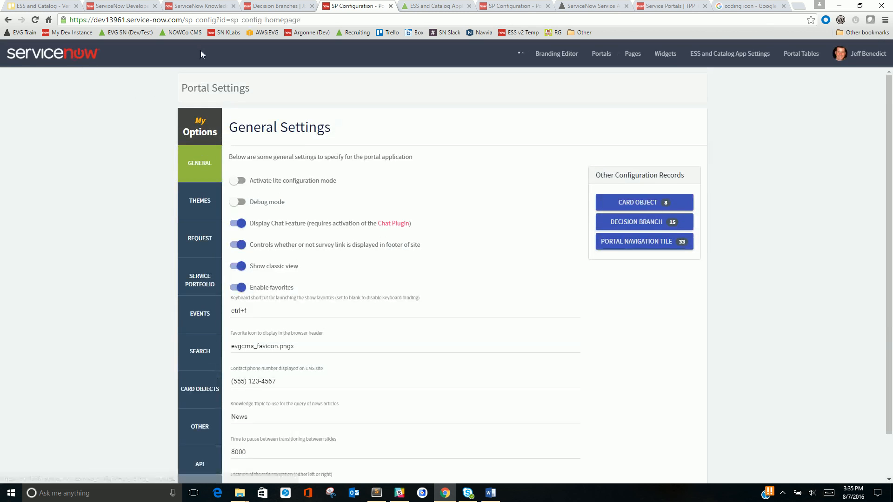
# - Change the current application in the instance's developer system settings to Employee Self Service Portal and Catalog
pyautogui.click(271, 6)
pyautogui.click(877, 52)
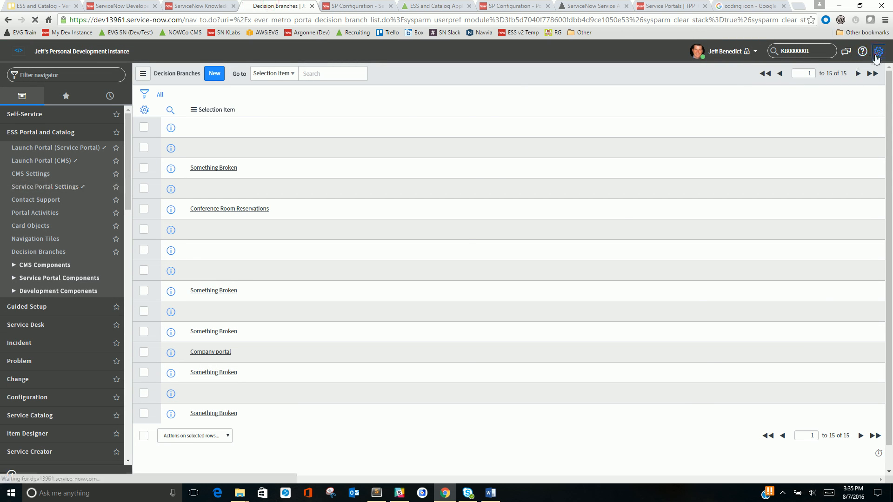
pyautogui.click(278, 230)
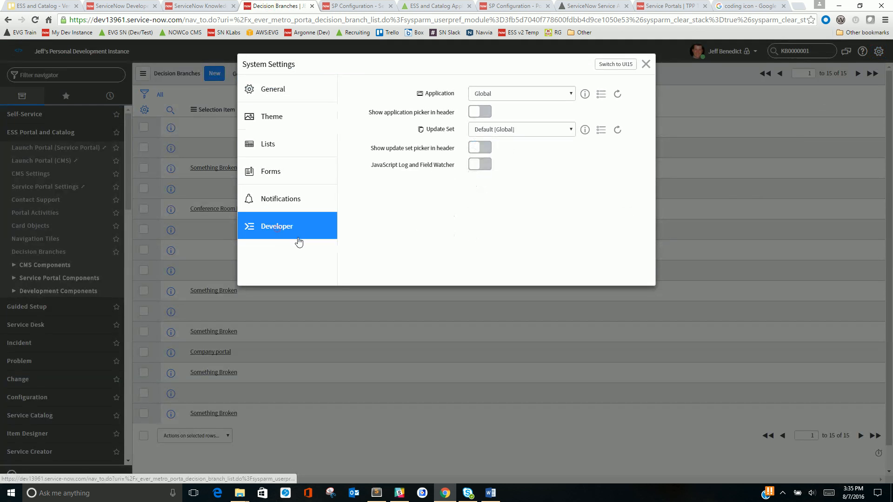
pyautogui.click(508, 93)
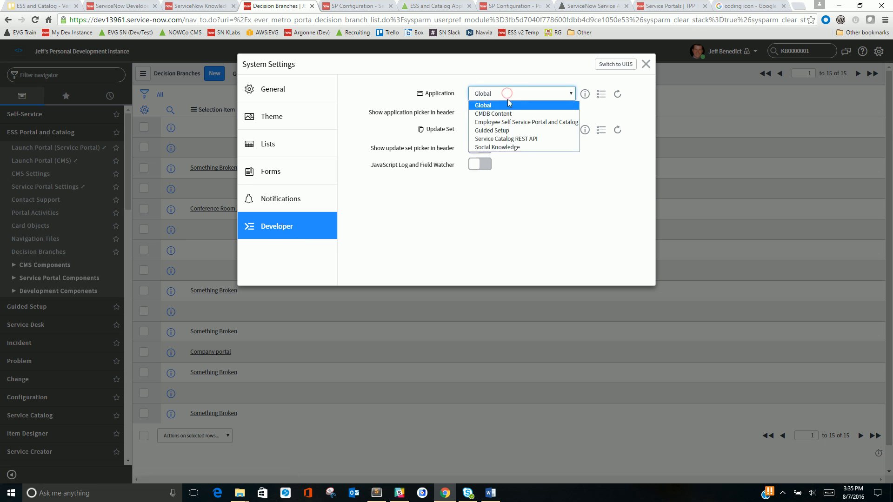
pyautogui.click(503, 123)
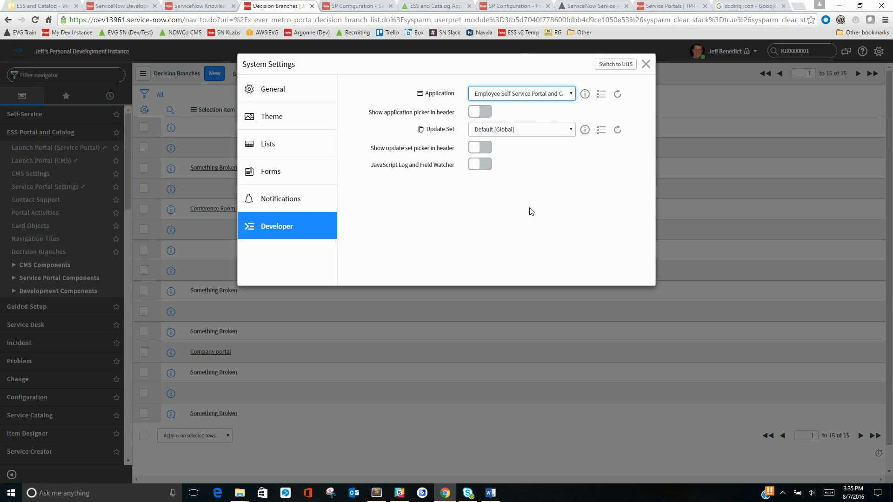
pyautogui.click(499, 133)
pyautogui.click(498, 133)
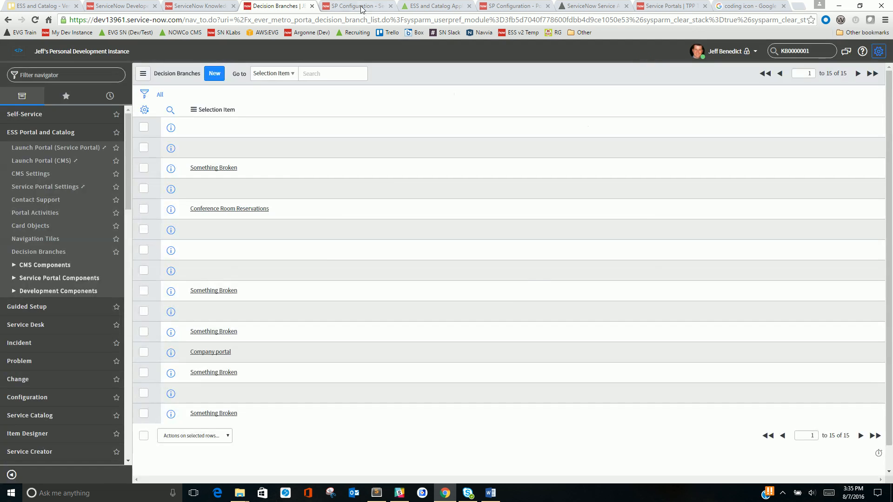
# - Launch the Service Portal Designer from the configuration homepage, filter the pages by "home" and open the evg_home page
pyautogui.click(362, 7)
pyautogui.click(343, 205)
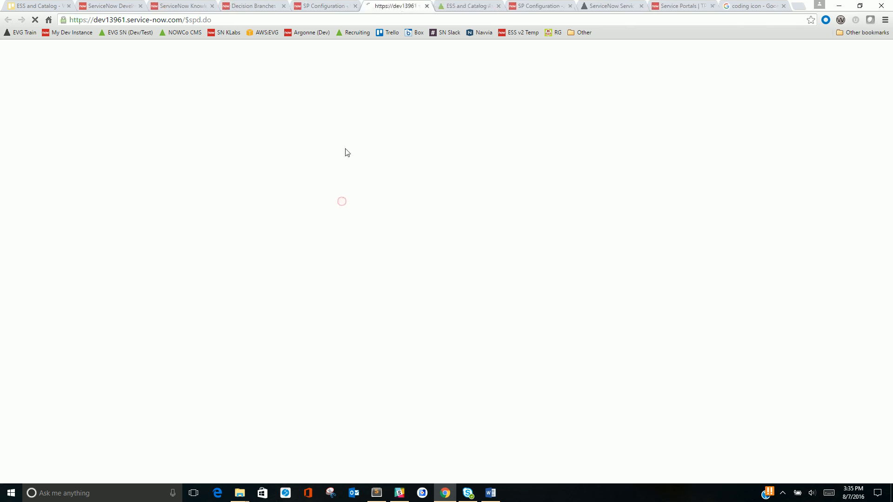
pyautogui.click(502, 103)
pyautogui.write('home')
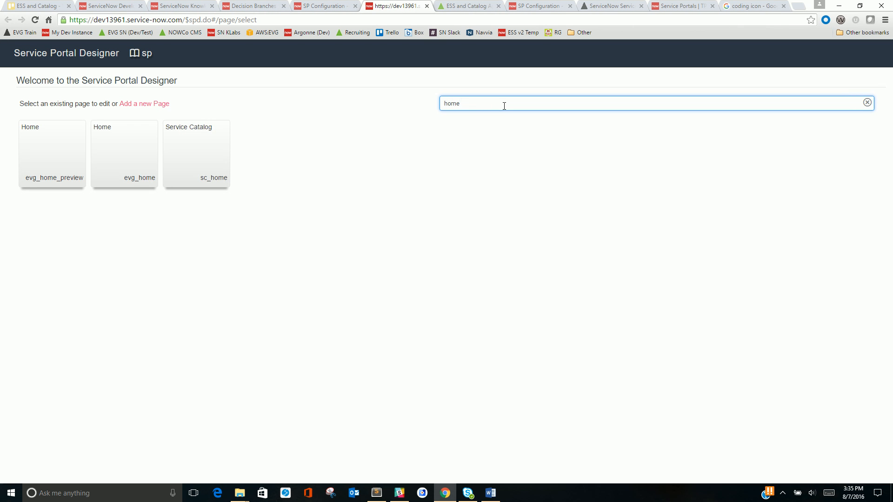
pyautogui.click(122, 156)
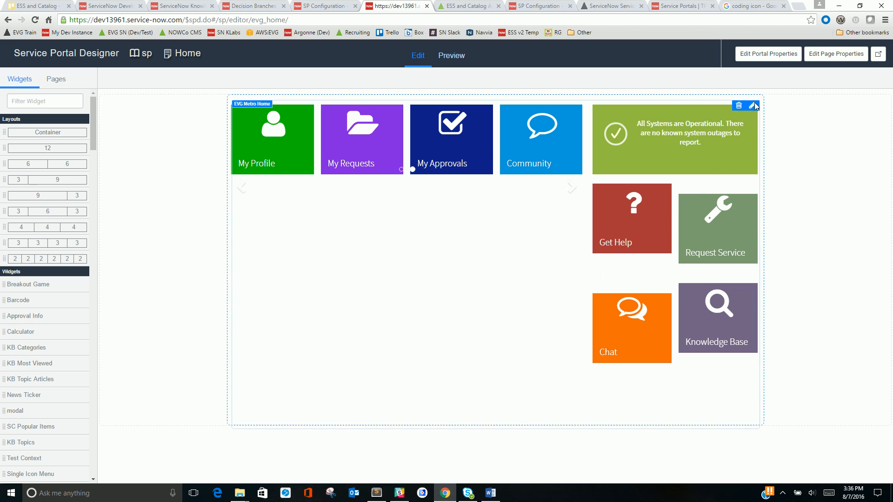
# - Set Navigation Tile 4 to live_feed in the EVG Metro Home widget's instance options and save them
pyautogui.click(752, 107)
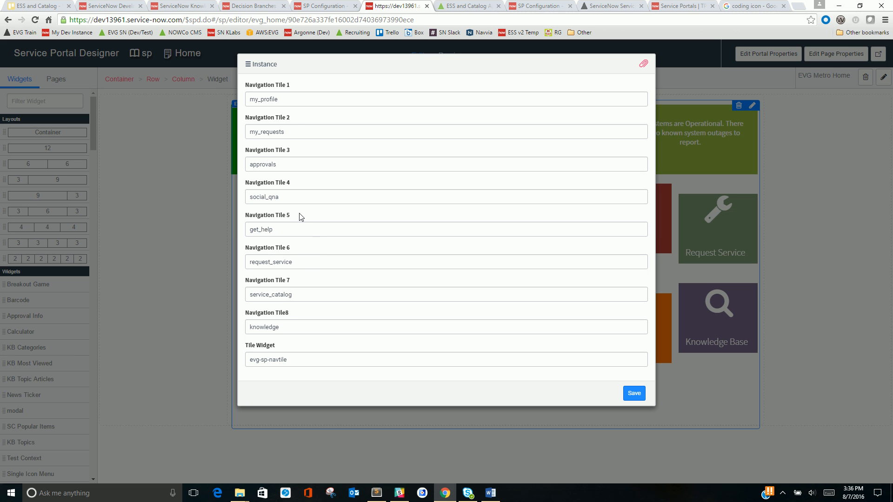
pyautogui.doubleClick(298, 196)
pyautogui.write('live')
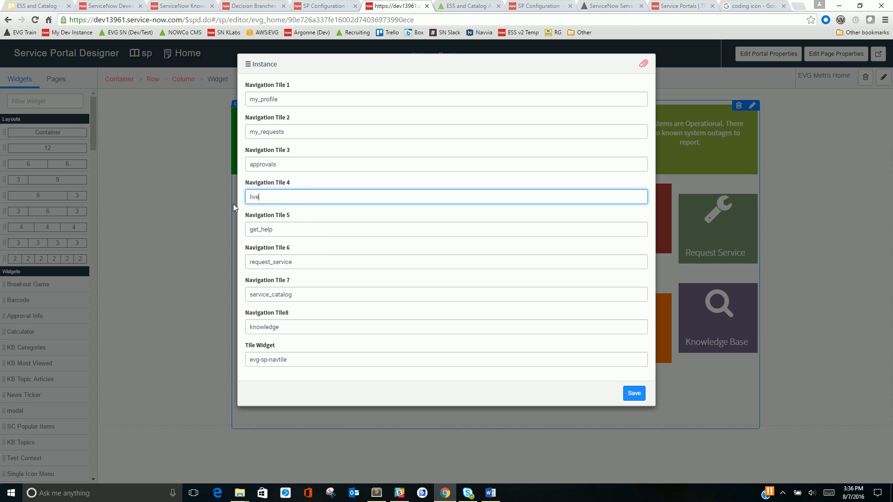
pyautogui.write('_feed')
pyautogui.press('Tab')
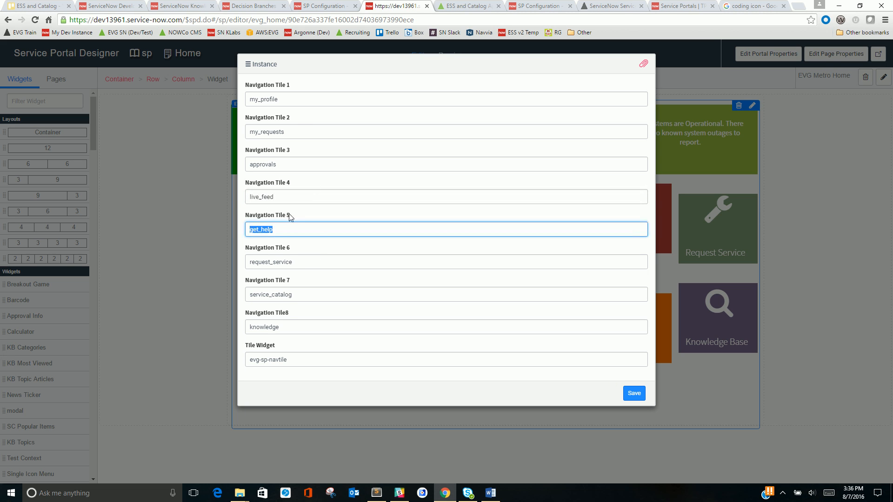
pyautogui.click(640, 398)
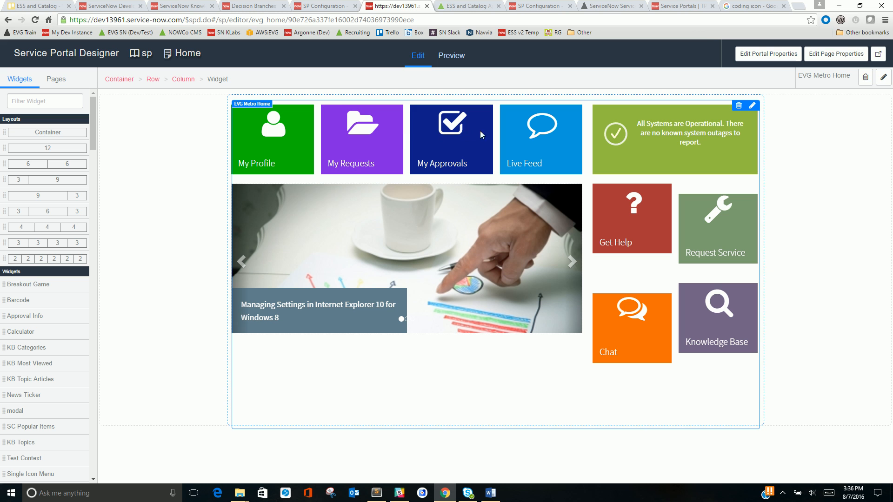
# - Look up the available tile names in the Portal Navigation Tiles list, and return to the evg_home page in the designer
pyautogui.click(265, 9)
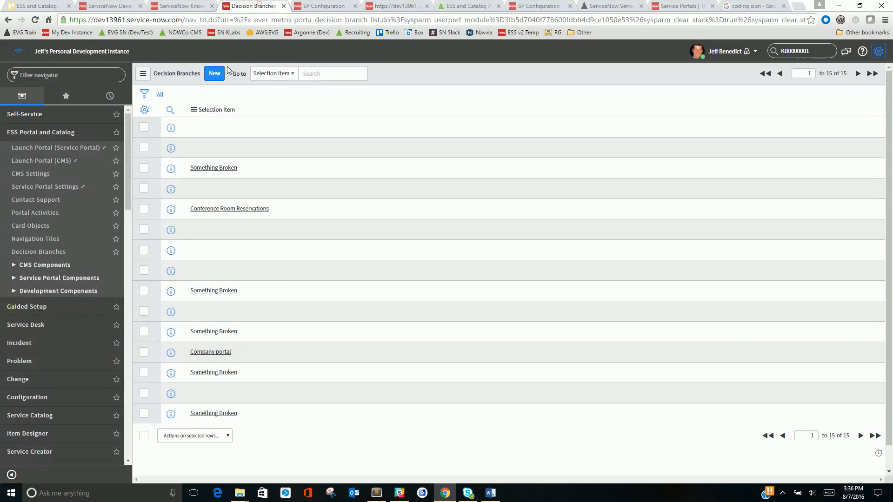
pyautogui.click(42, 252)
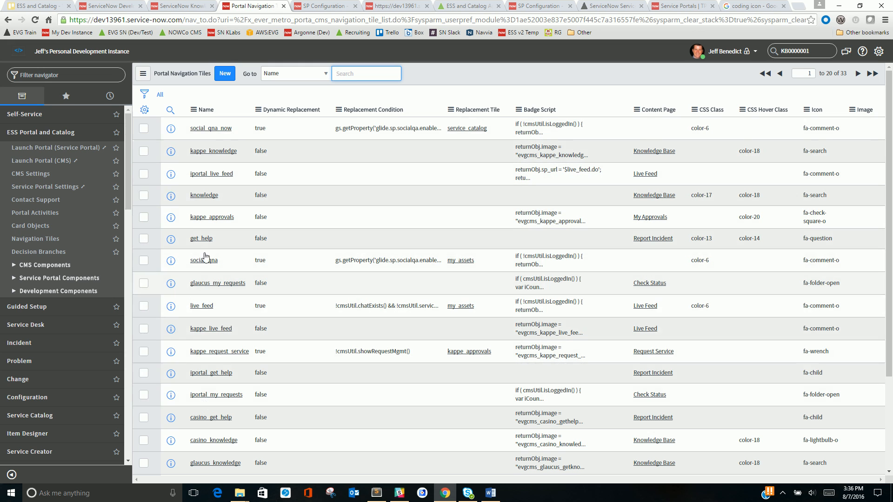
pyautogui.click(382, 7)
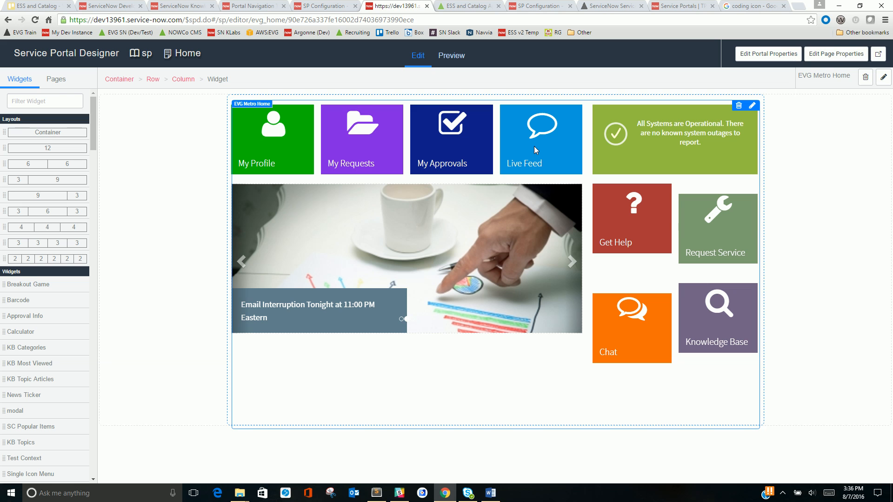
# - Open the Branding Editor from the Service Portal configuration homepage and inspect the portal title and logo settings
pyautogui.click(321, 5)
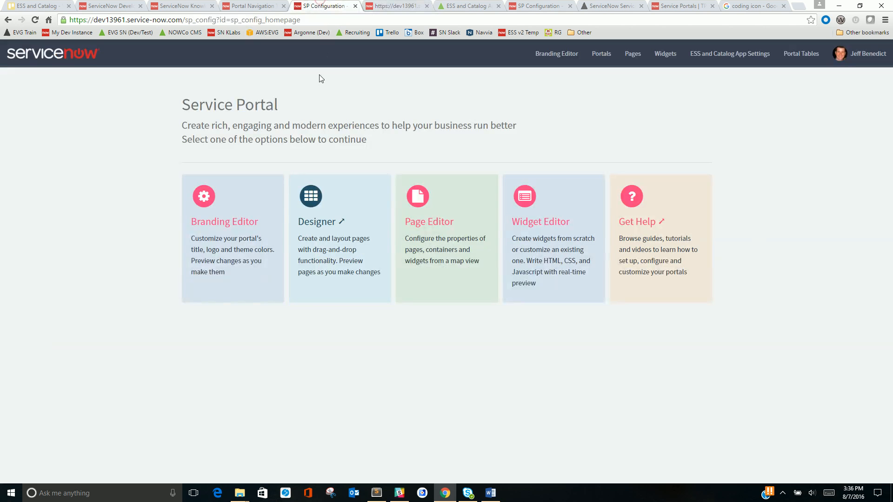
pyautogui.click(256, 202)
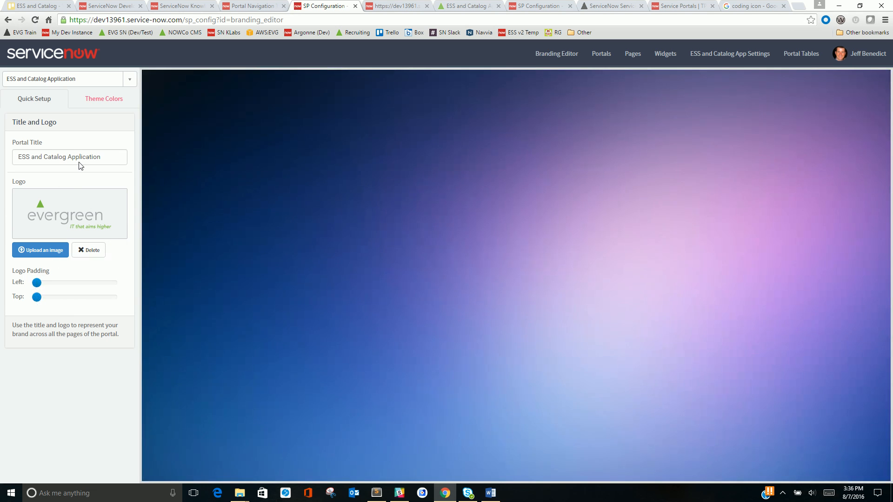
pyautogui.click(78, 158)
pyautogui.moveTo(22, 157); pyautogui.dragTo(116, 158)
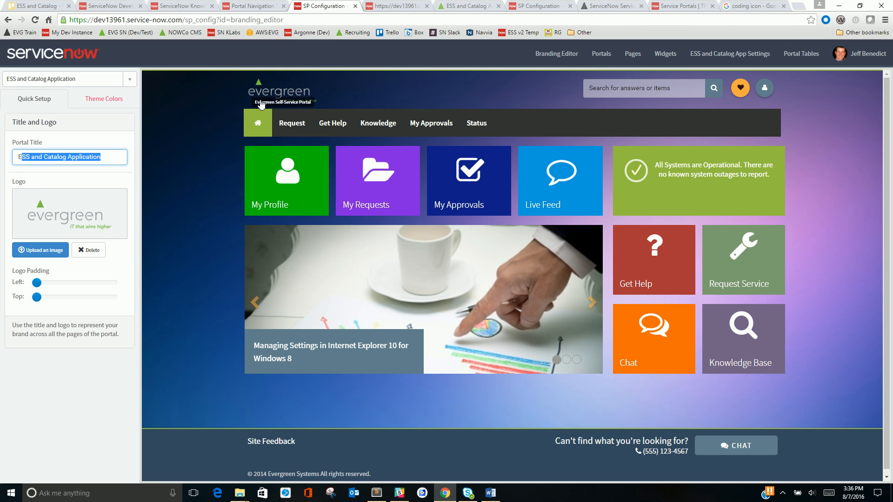
# - Review the portal's theme colors in the Branding Editor, from the navbar through the brand and text colors
pyautogui.click(93, 100)
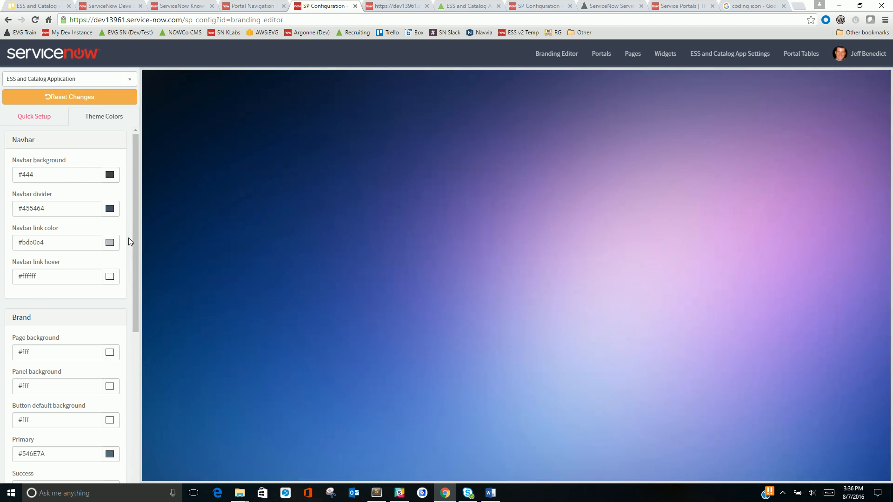
pyautogui.moveTo(135, 210)
pyautogui.mouseDown()
pyautogui.moveTo(140, 357)
pyautogui.moveTo(129, 209)
pyautogui.mouseUp()
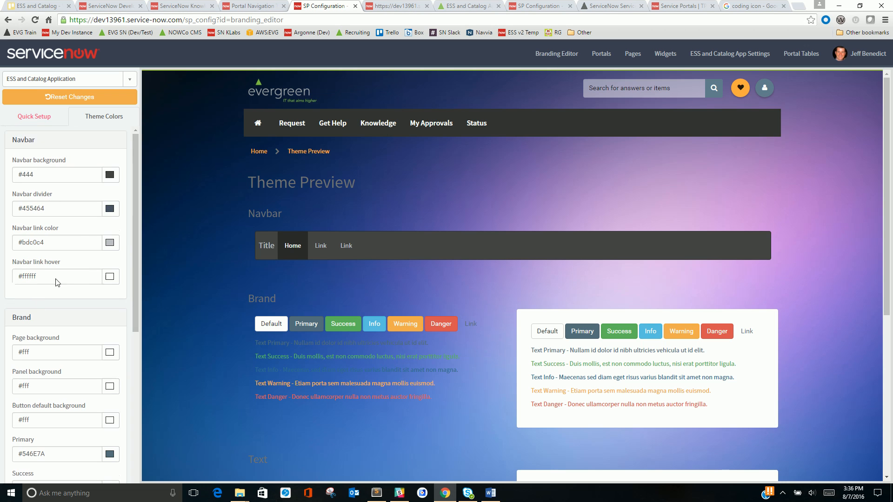
pyautogui.scroll(-1, 136, 304)
pyautogui.moveTo(136, 304); pyautogui.dragTo(146, 422)
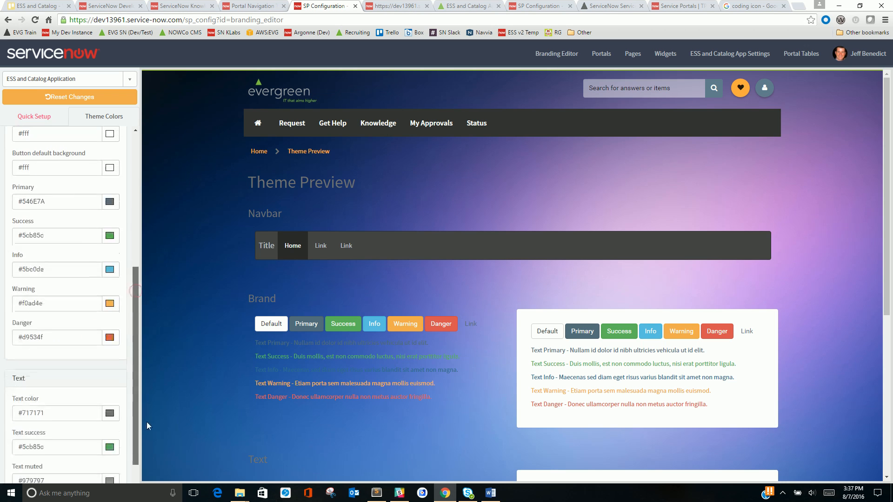
# - Go to the themes in the ESS and Catalog App Settings and open the Metro-Theme's content
pyautogui.click(711, 55)
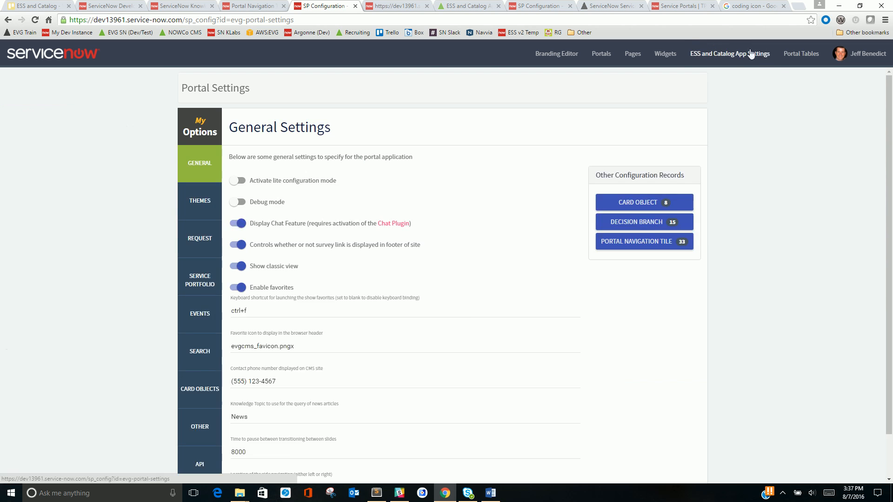
pyautogui.click(192, 210)
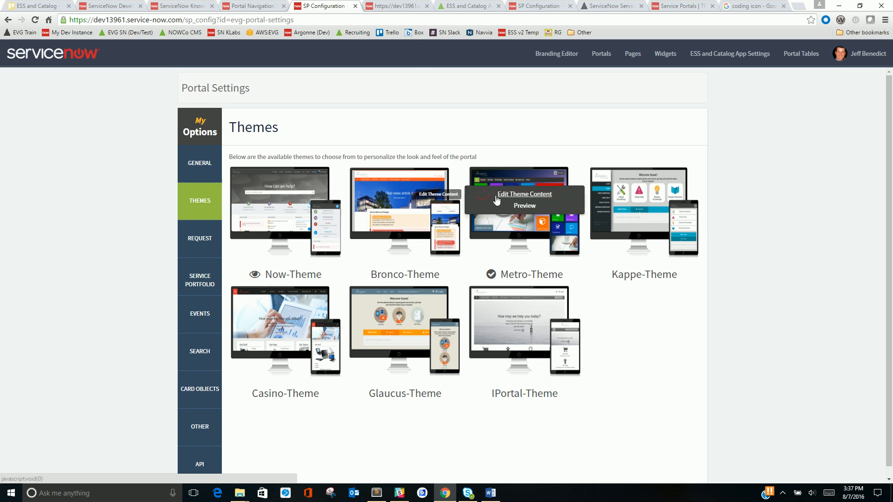
pyautogui.click(508, 199)
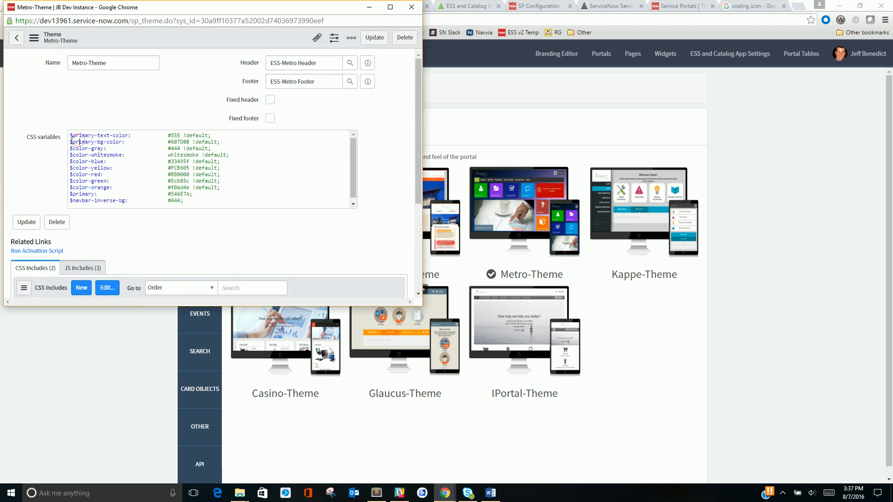
# - Examine the Metro-Theme's CSS variables and CSS includes, and close the theme record
pyautogui.moveTo(70, 135); pyautogui.dragTo(205, 202)
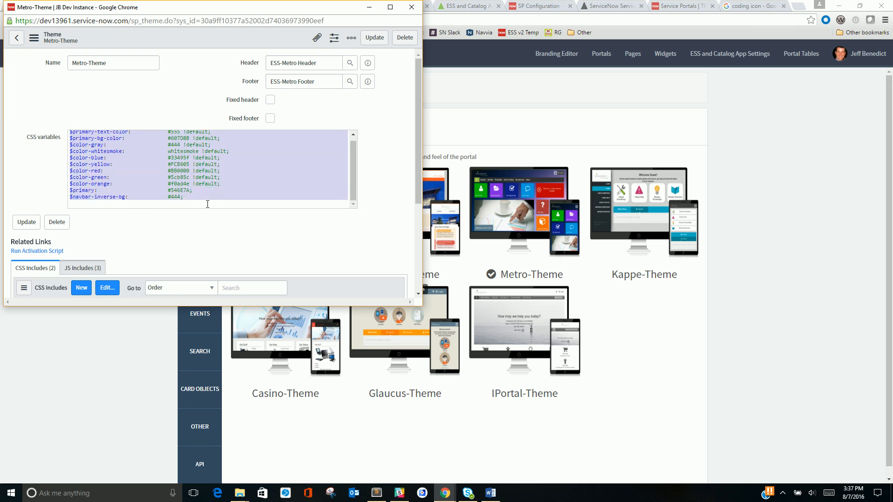
pyautogui.click(172, 183)
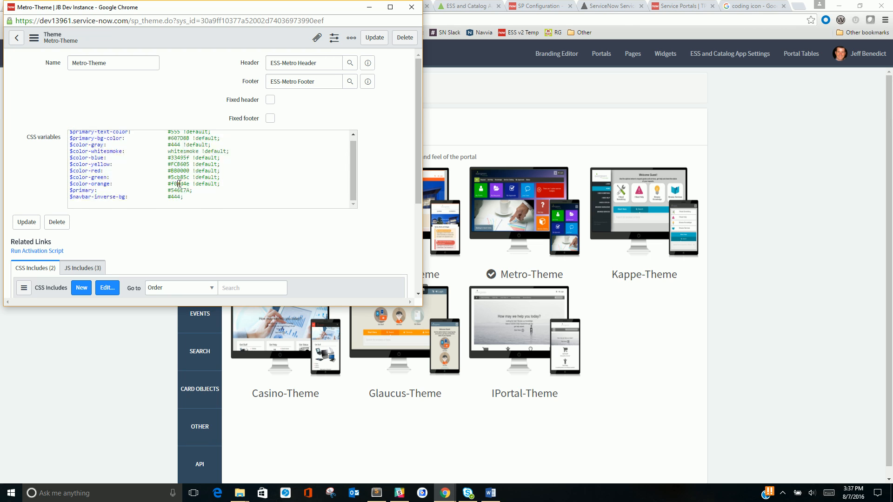
pyautogui.scroll(1, 158, 163)
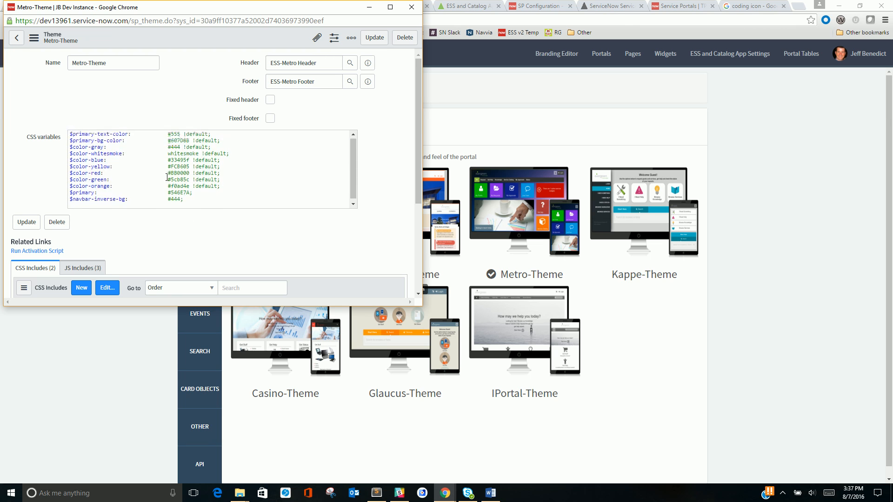
pyautogui.scroll(-3, 159, 197)
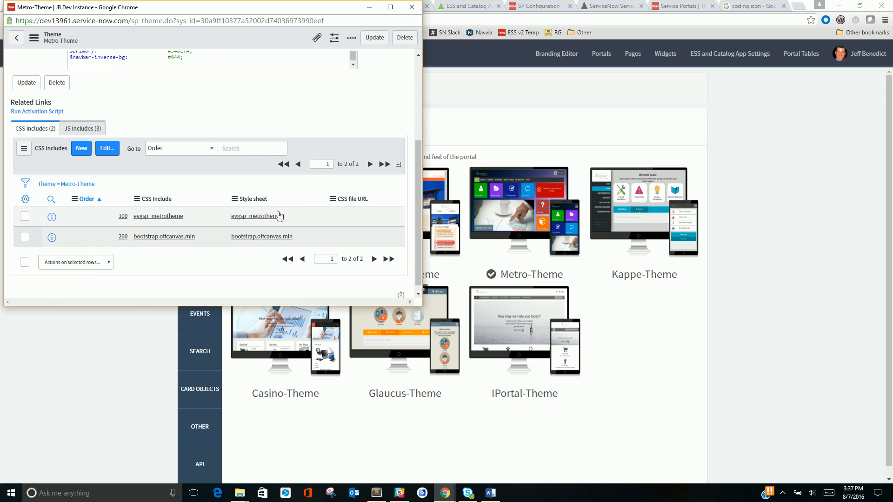
pyautogui.scroll(3, 268, 145)
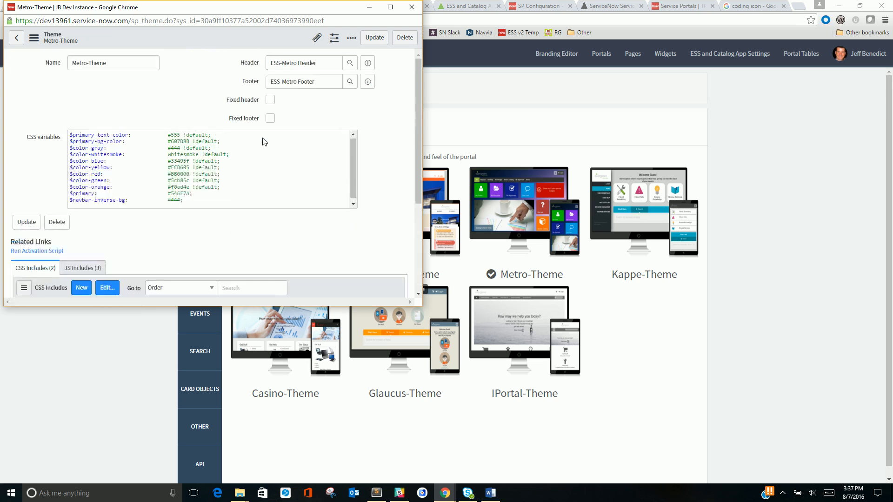
pyautogui.click(411, 7)
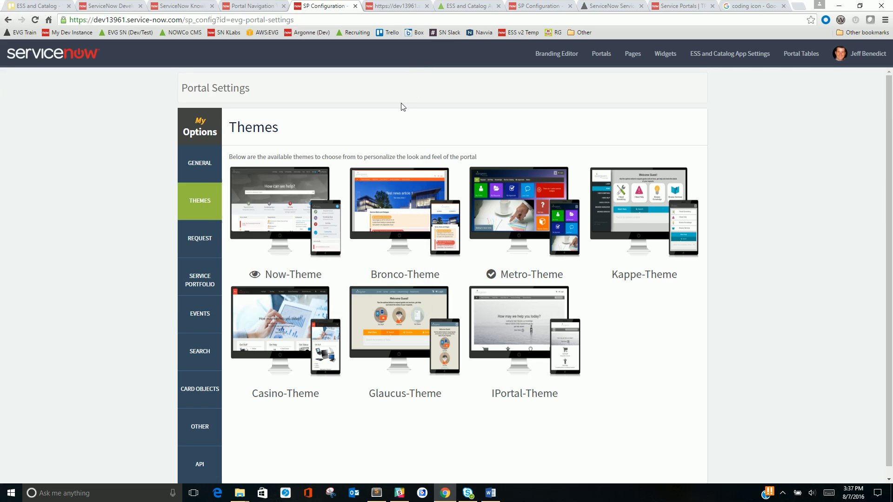